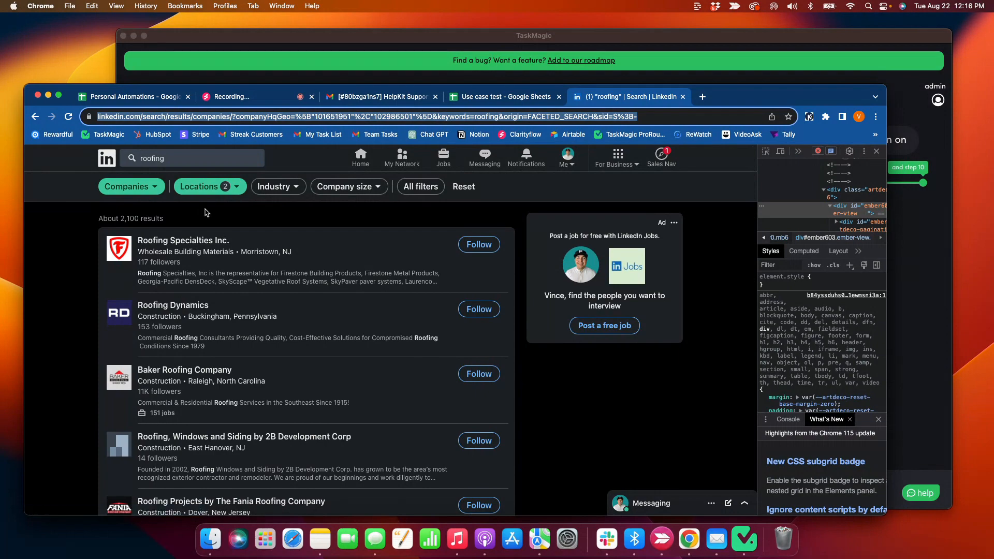
Delete 'roofing' from the LinkedIn search box, leaving the roofing company results listed
scroll(192, 215, down, 15)
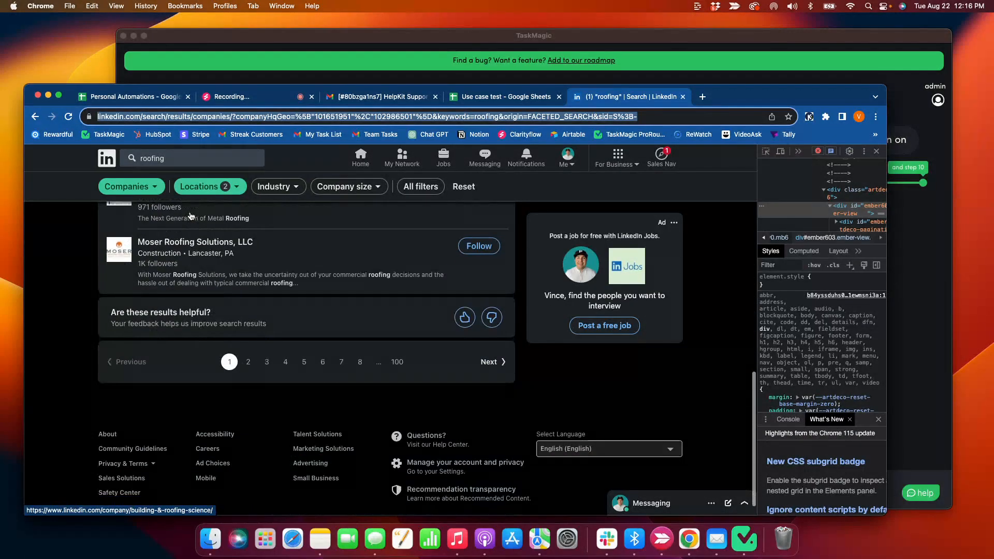
scroll(192, 215, up, 15)
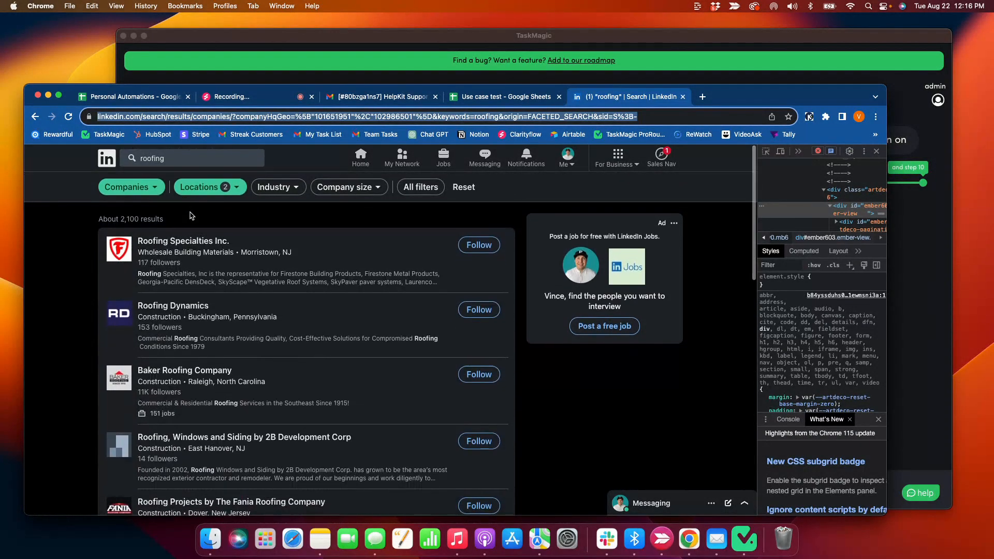
scroll(209, 224, down, 5)
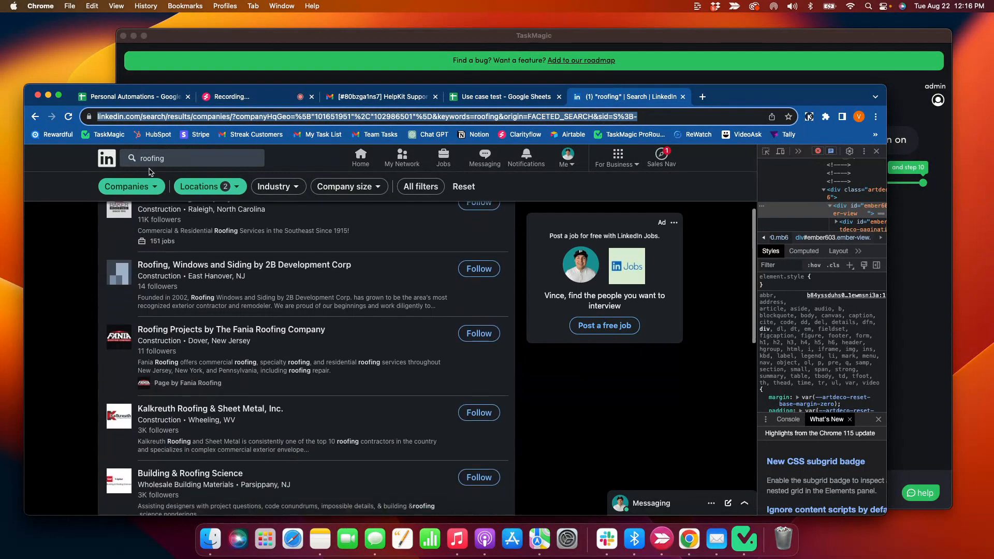
click(179, 158)
key(super+a)
key(BackSpace)
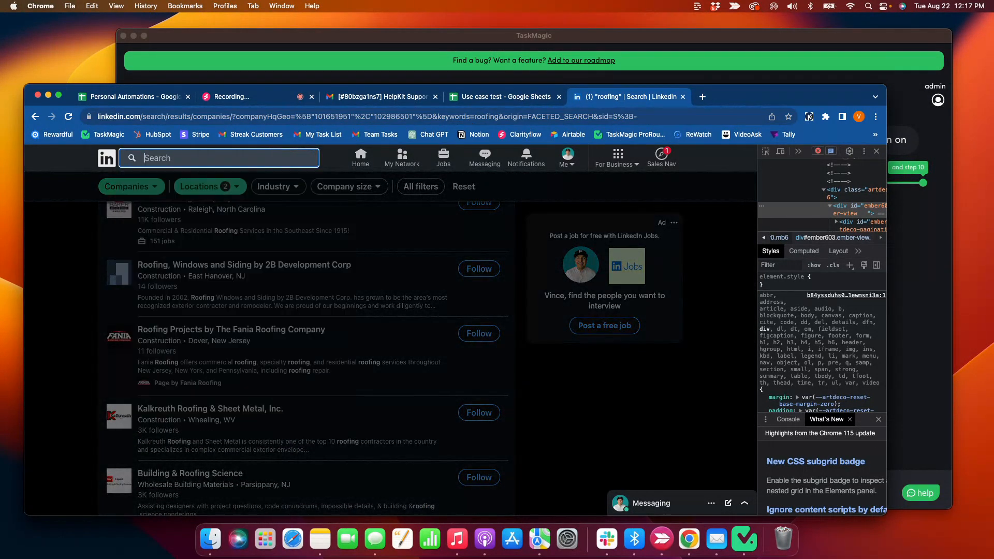
click(67, 312)
scroll(64, 313, up, 5)
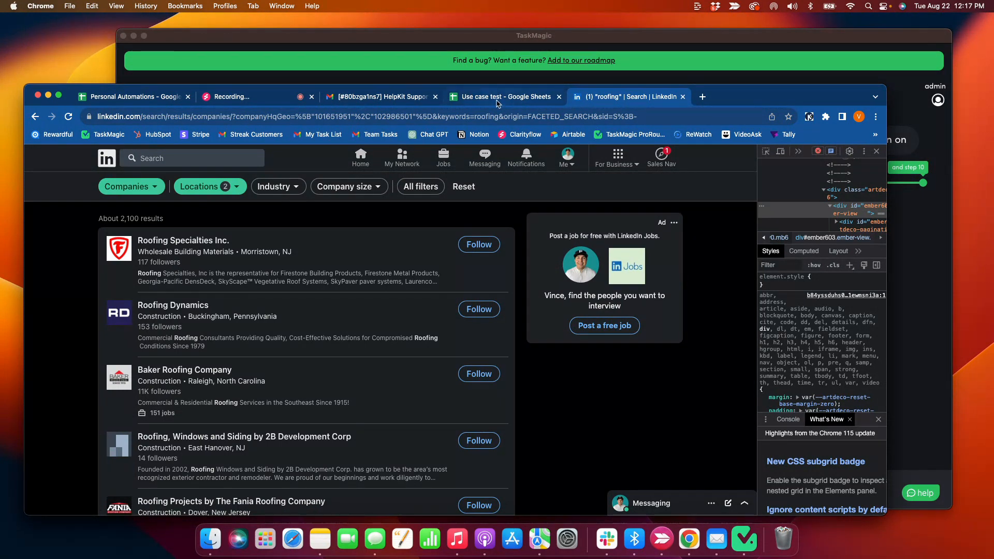
Delete rows 2–61 from the Use case test sheet, keeping the Header 1/Header 2 row
click(538, 99)
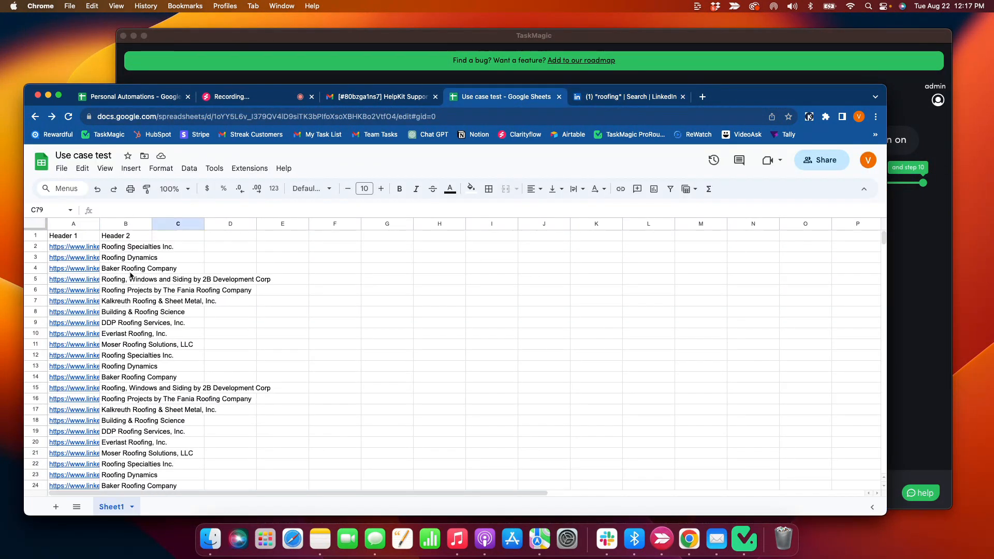
drag(35, 247, 153, 277)
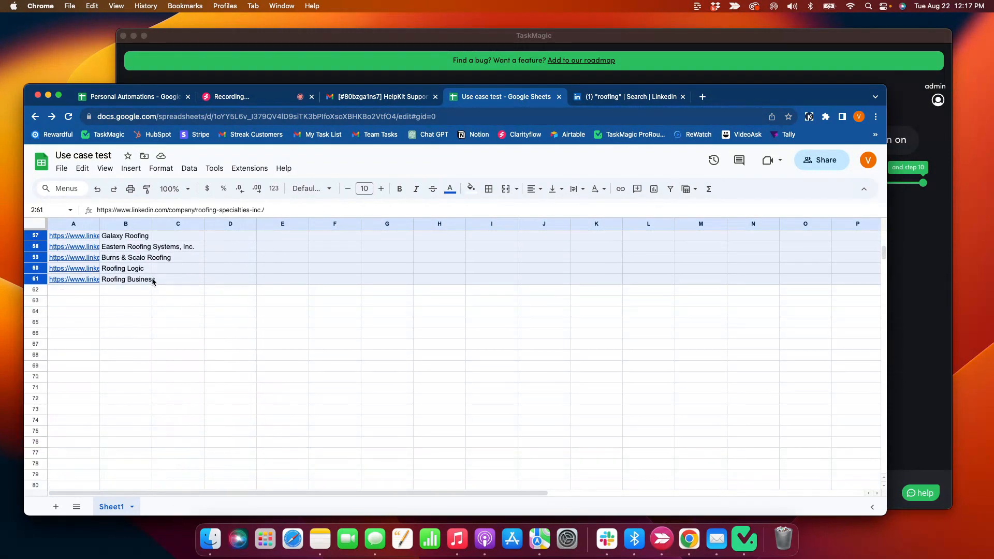
right_click(153, 280)
click(202, 362)
click(133, 335)
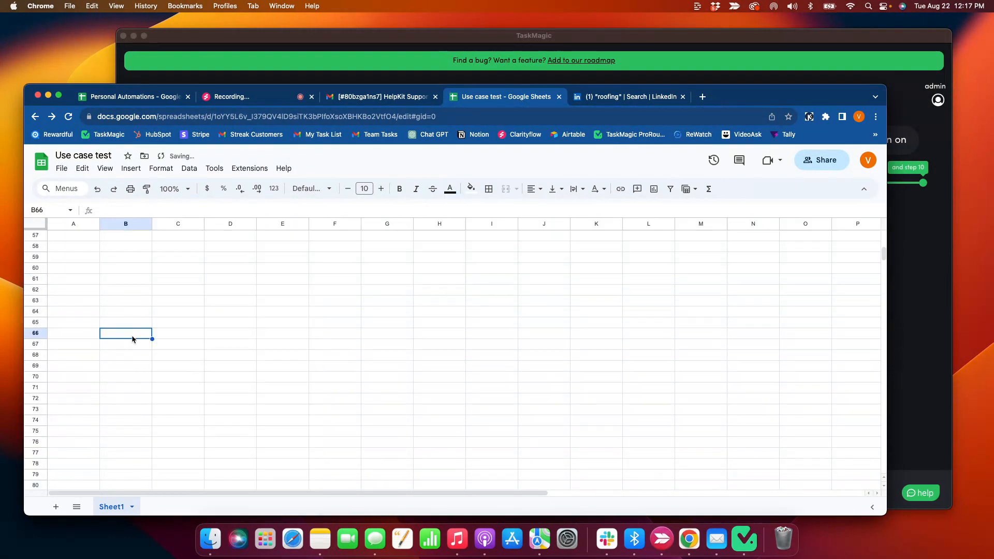
Select cells A1:B4, A4:A11 and the Header 2 cells B1:B2 to check what remains
drag(87, 239, 137, 269)
click(137, 269)
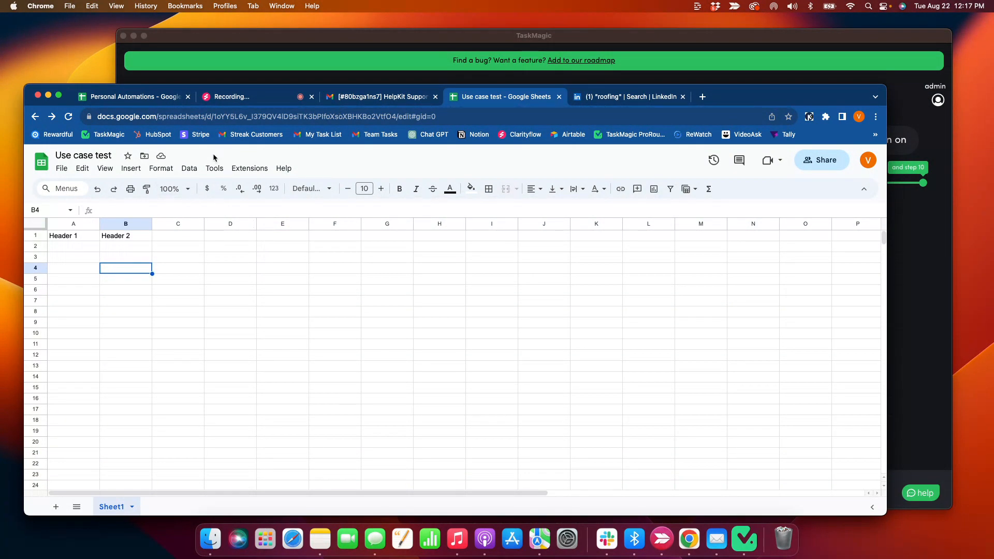
drag(66, 267, 84, 343)
drag(125, 237, 129, 247)
Select cells A2:B5 in the Use case test sheet, where scraped data will land
click(613, 106)
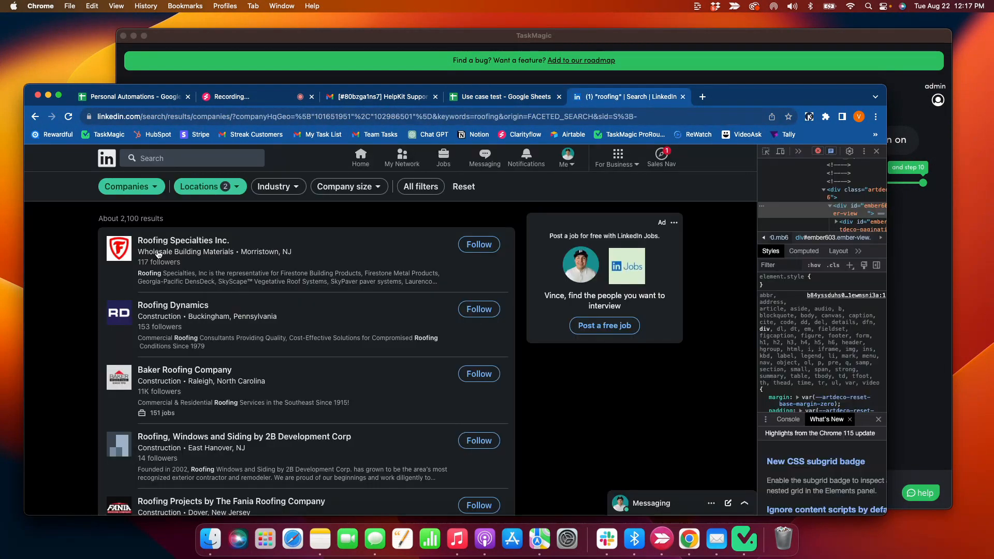
click(468, 97)
drag(75, 247, 112, 279)
click(621, 96)
Review the LinkedIn roofing results and their search address, then bring TaskMagic forward
scroll(433, 209, down, 15)
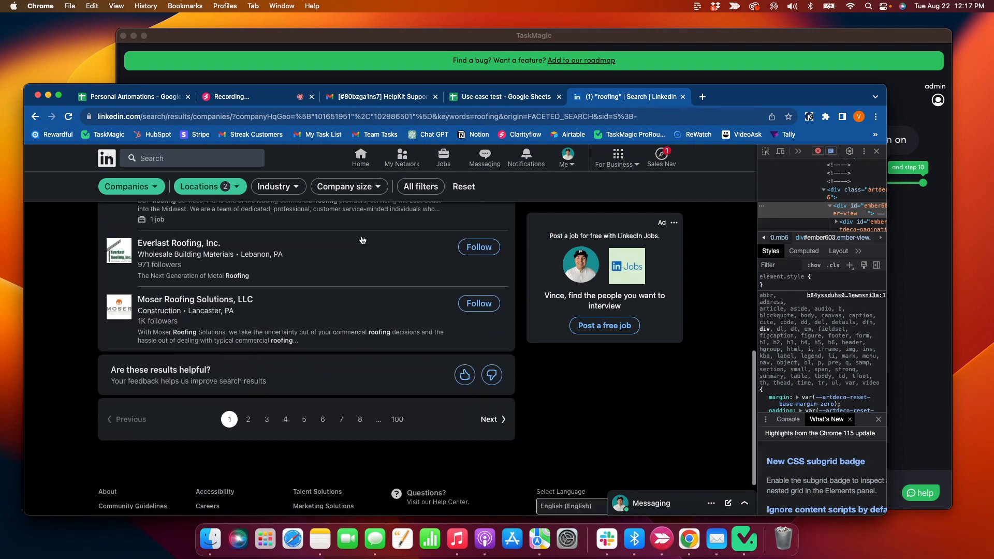
scroll(362, 239, up, 15)
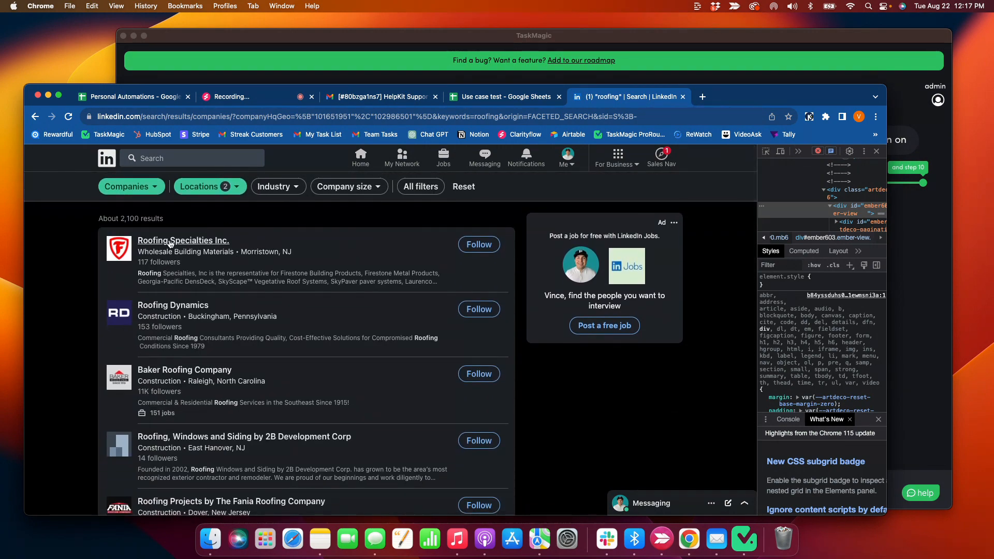
click(290, 118)
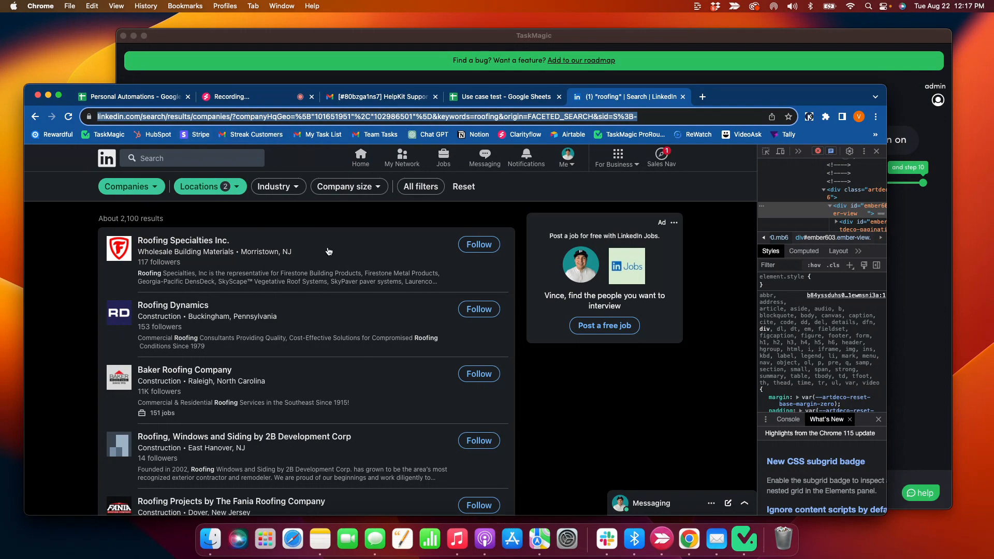
scroll(362, 342, down, 15)
scroll(346, 359, up, 15)
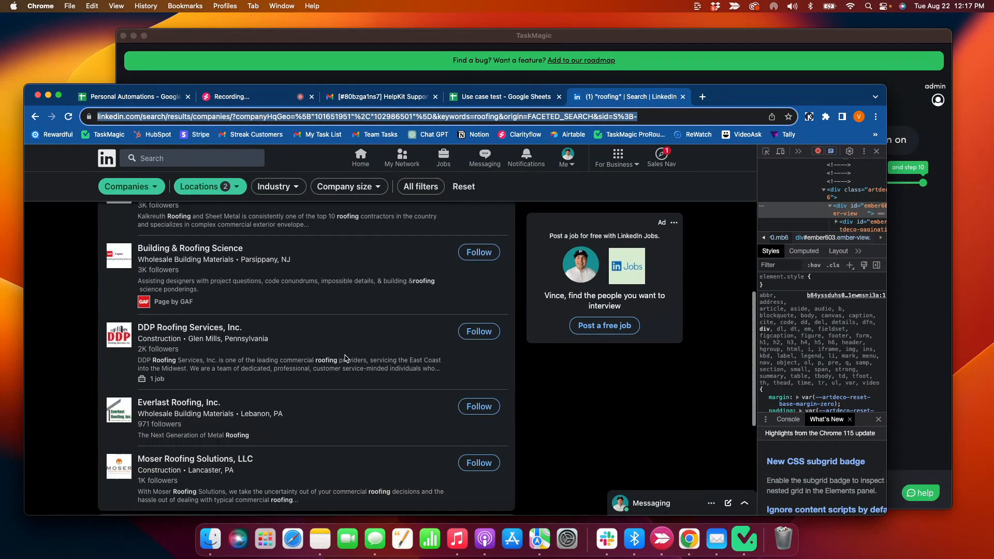
click(548, 415)
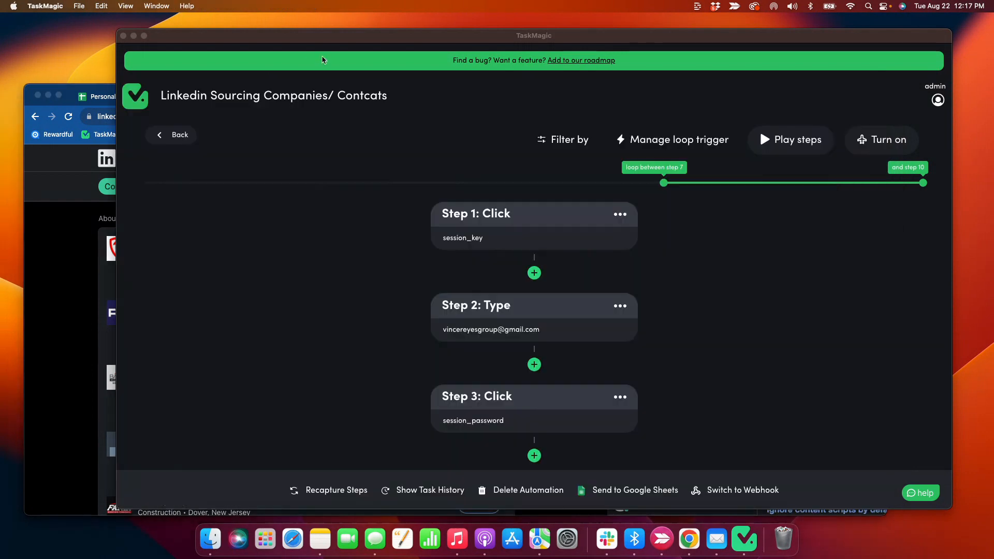
click(269, 79)
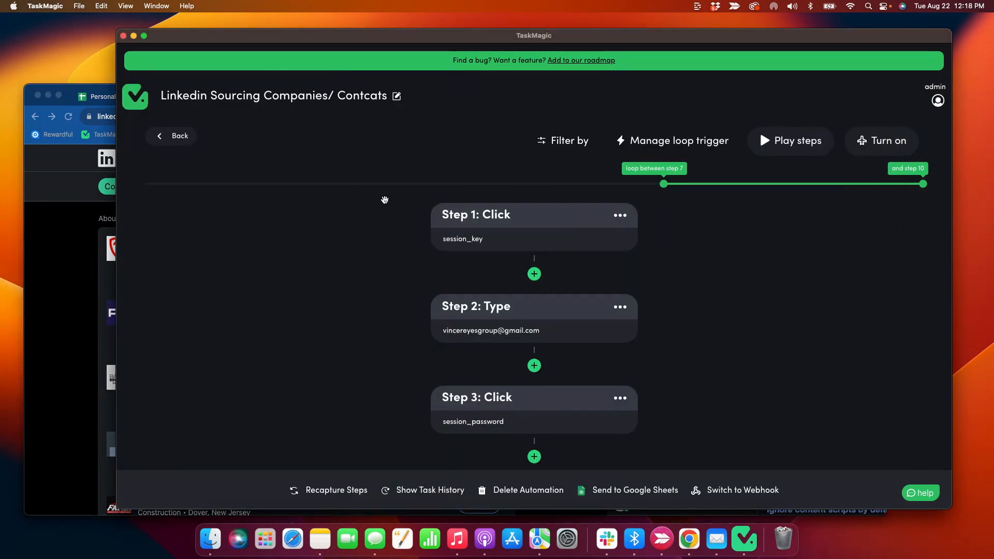
Run the Linkedin Sourcing Companies/ Contcats automation with Play steps
scroll(496, 217, down, 10)
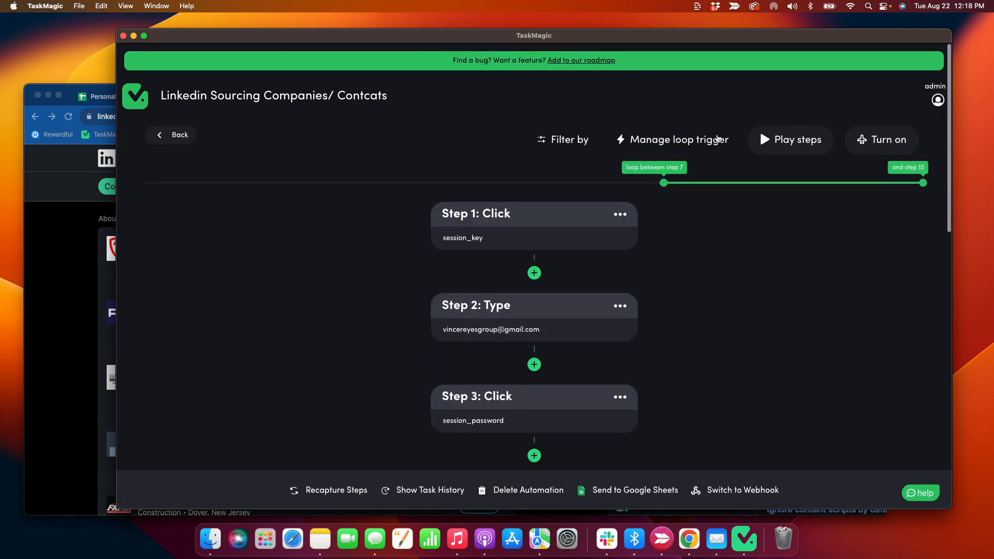
click(791, 141)
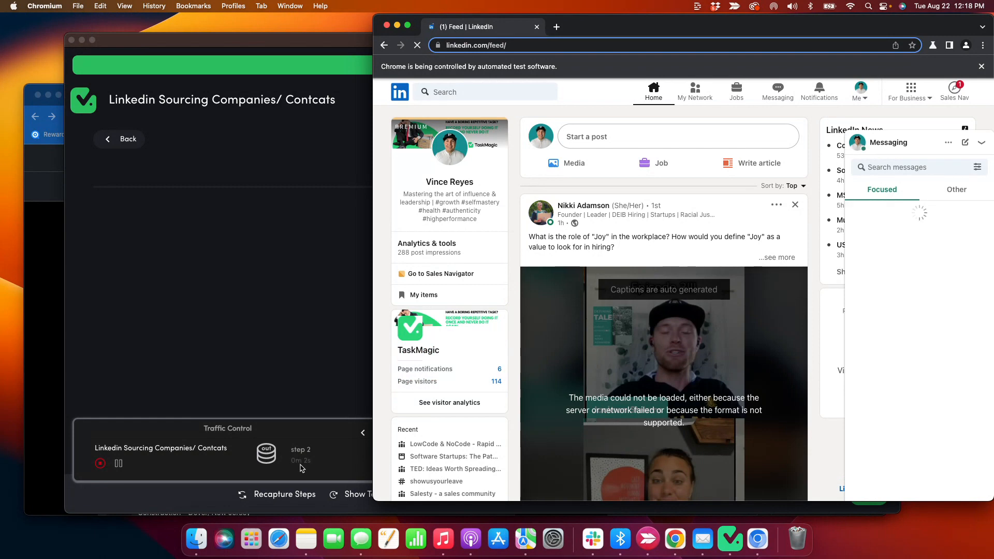
Check the empty Use case test sheet and the automated LinkedIn browser during the run
click(252, 394)
click(57, 329)
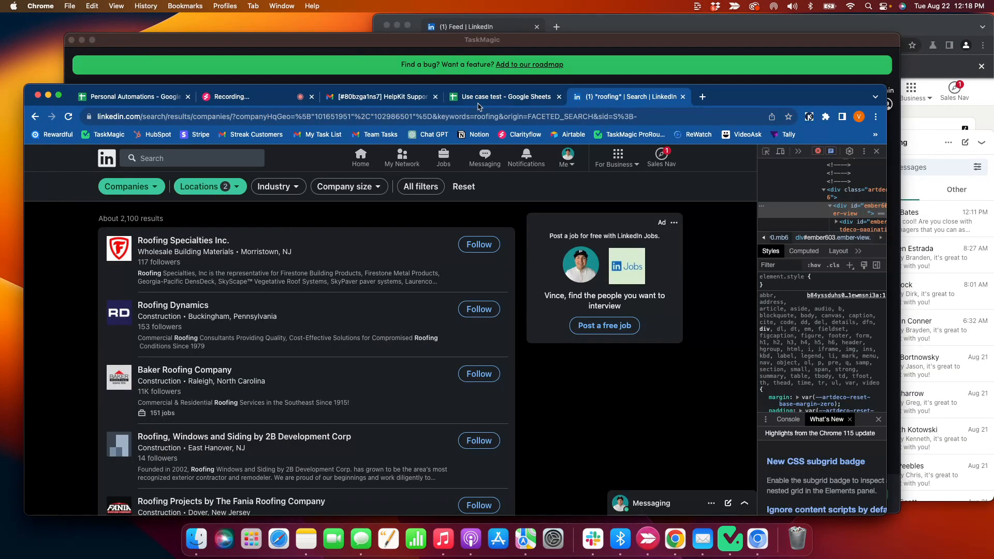
click(476, 97)
click(209, 302)
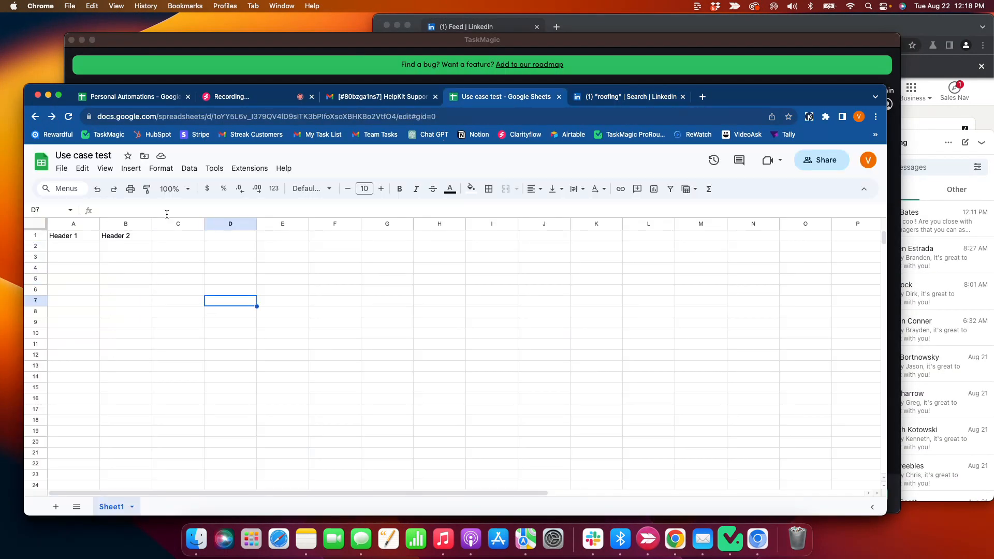
click(573, 29)
click(302, 56)
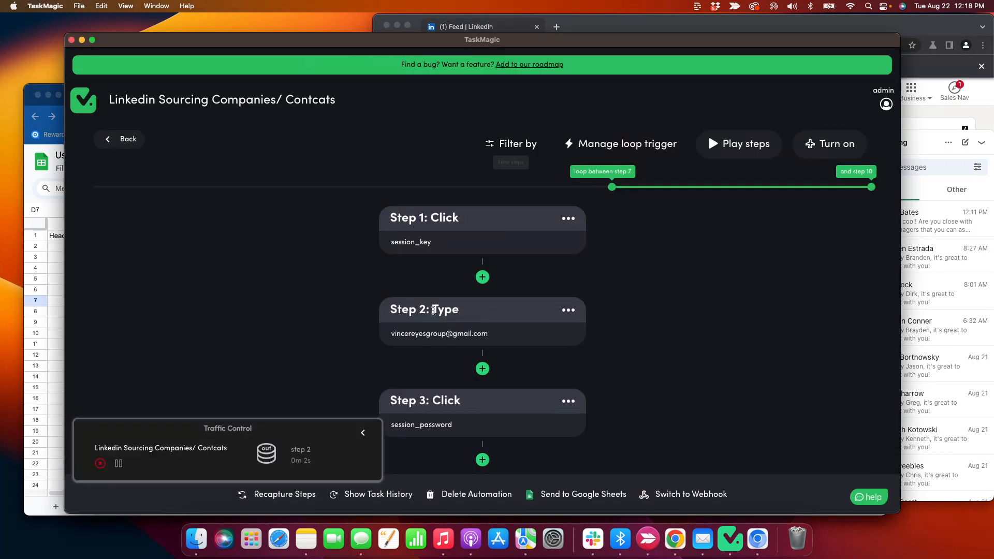
Scroll the automation's step list down to Step 10, the Next click
scroll(383, 226, down, 4)
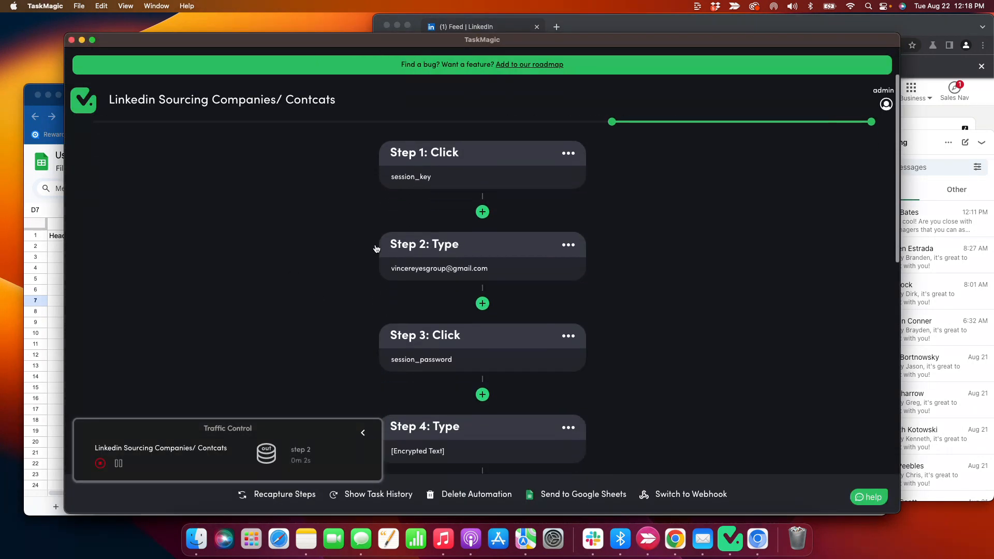
scroll(385, 245, down, 5)
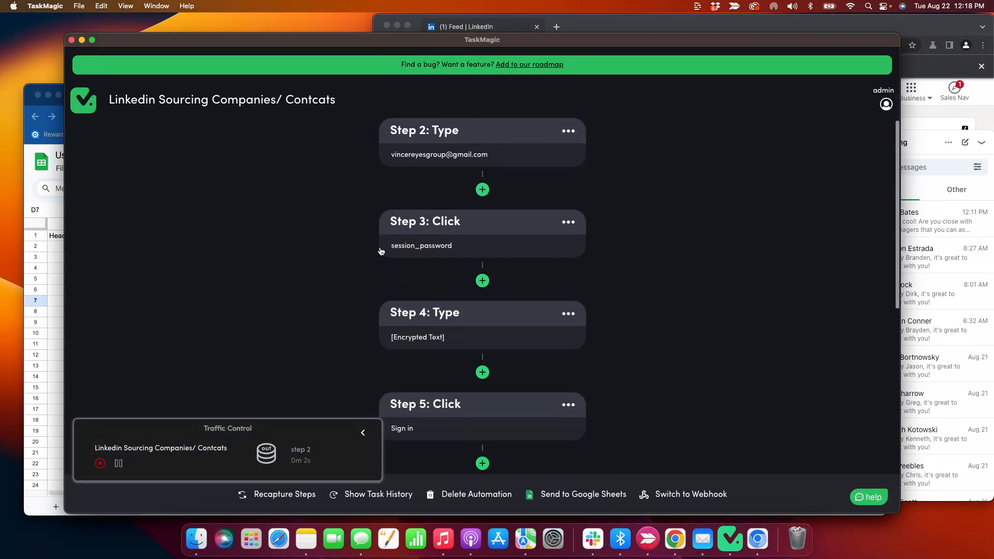
scroll(386, 248, down, 7)
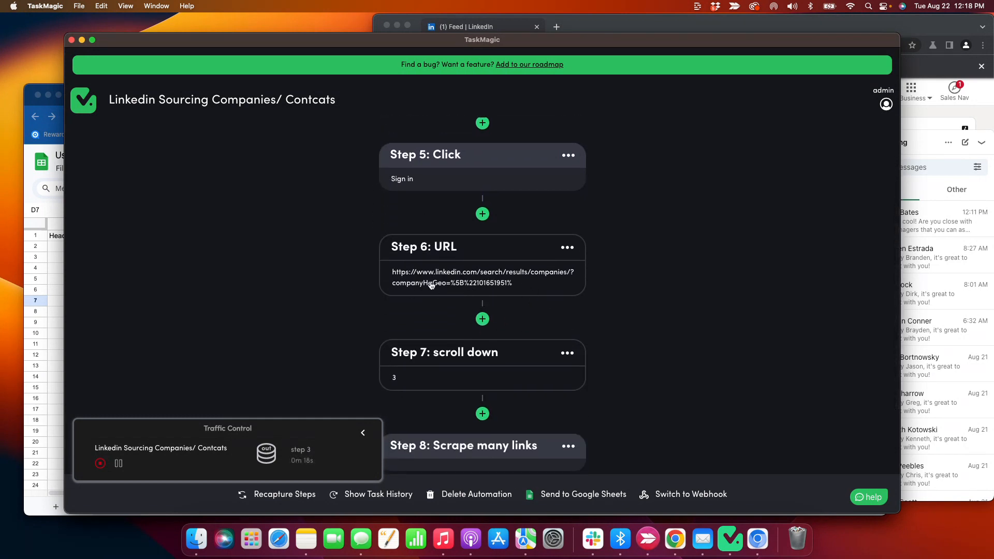
scroll(363, 275, down, 1)
scroll(365, 275, down, 5)
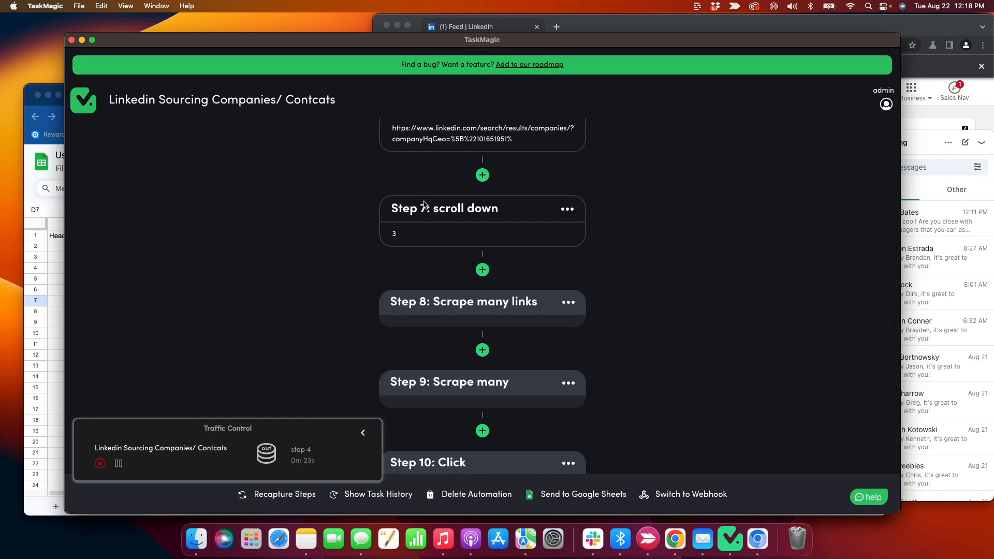
scroll(386, 242, down, 1)
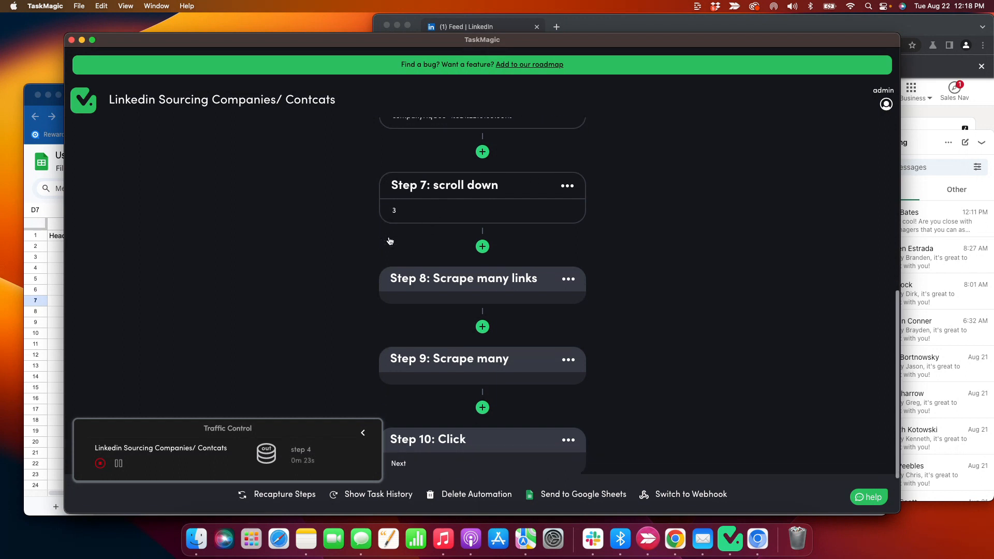
scroll(381, 223, down, 3)
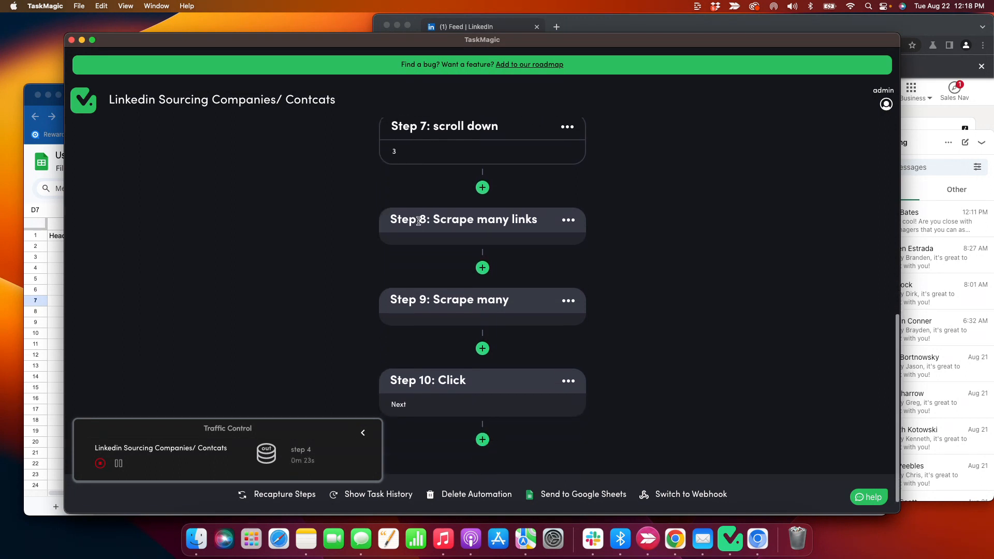
scroll(415, 299, down, 1)
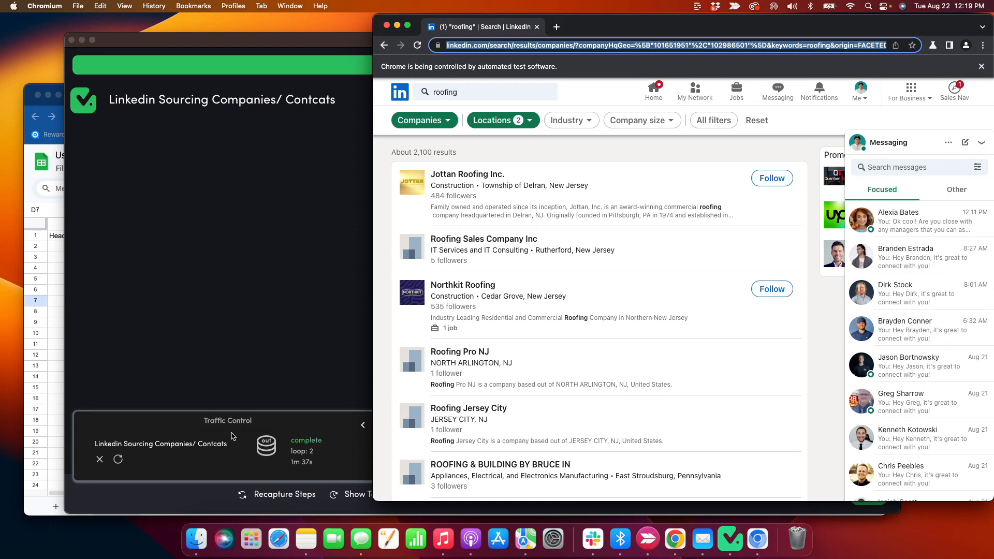
click(57, 262)
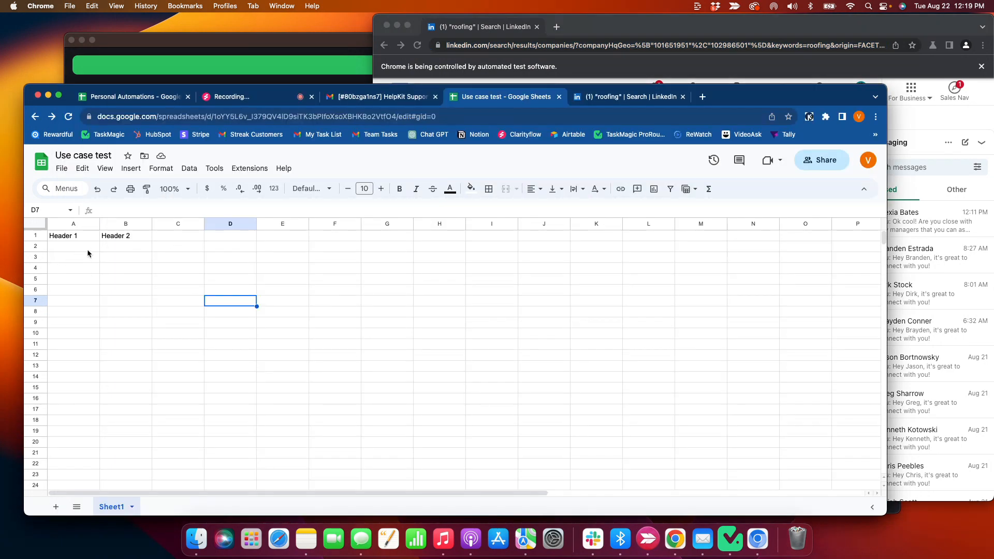
scroll(150, 290, down, 10)
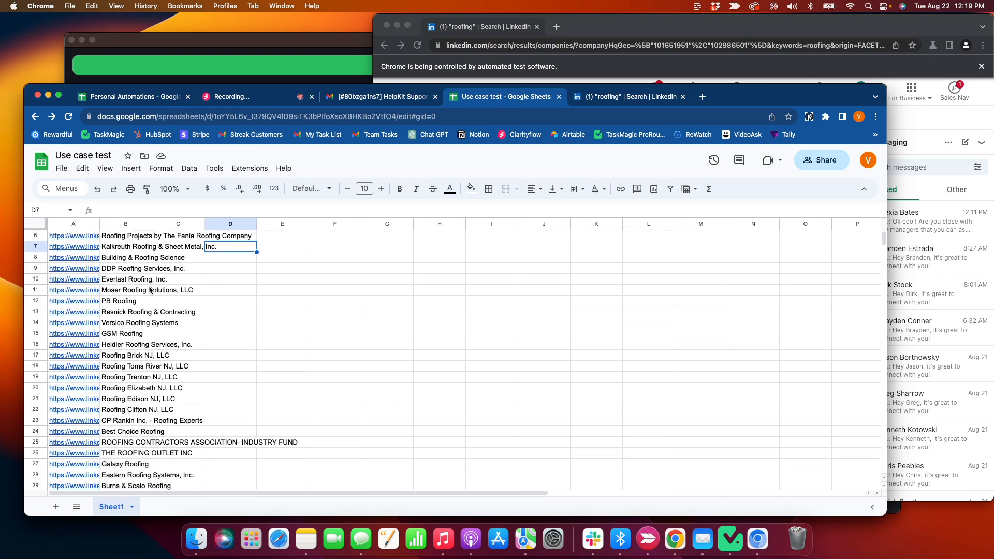
scroll(150, 290, up, 5)
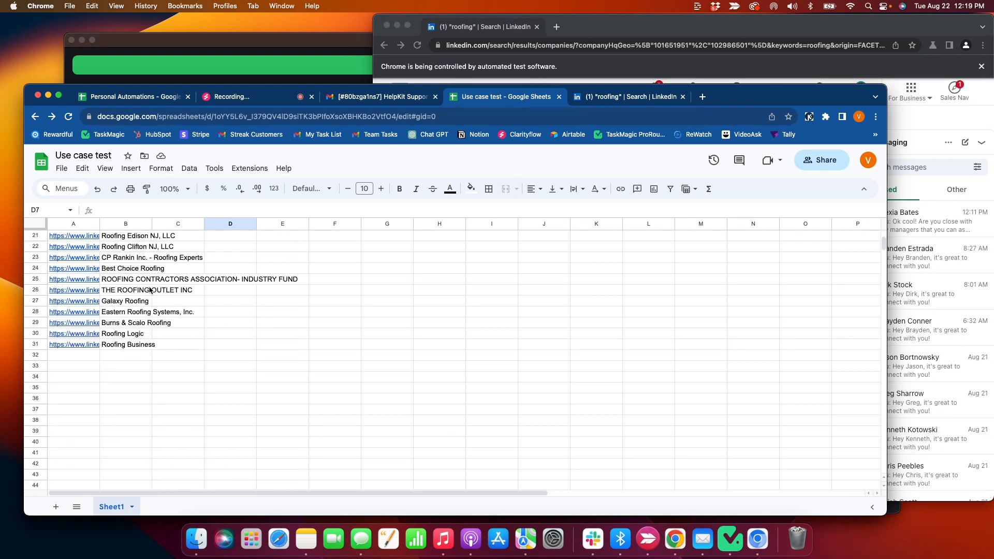
scroll(149, 290, up, 5)
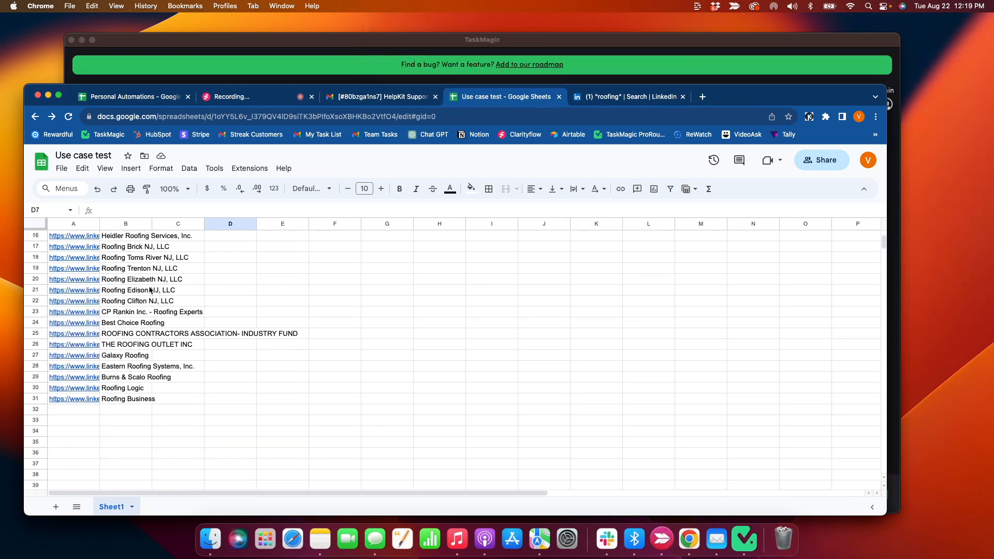
scroll(150, 289, up, 5)
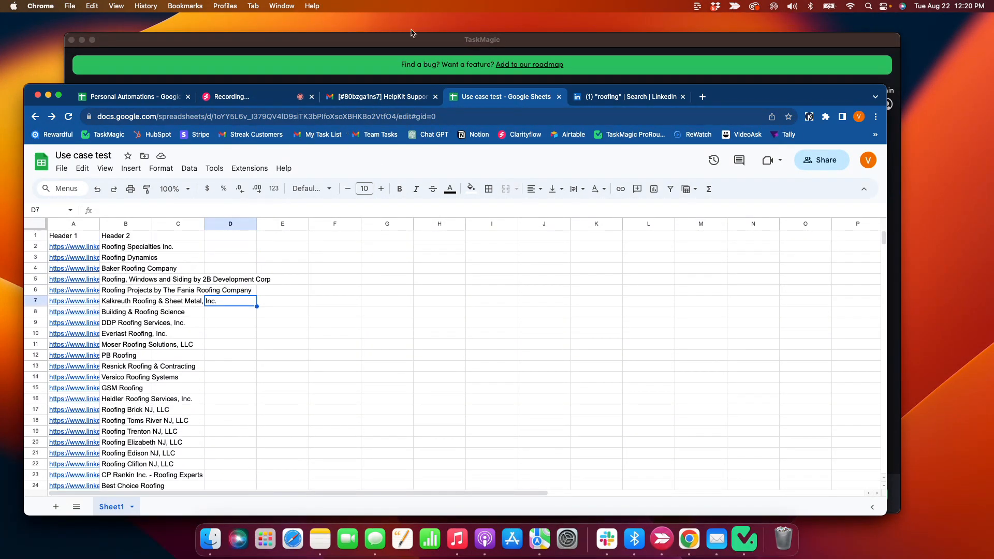
click(594, 97)
Remove the finished run from Traffic Control and return to the automations list
click(448, 40)
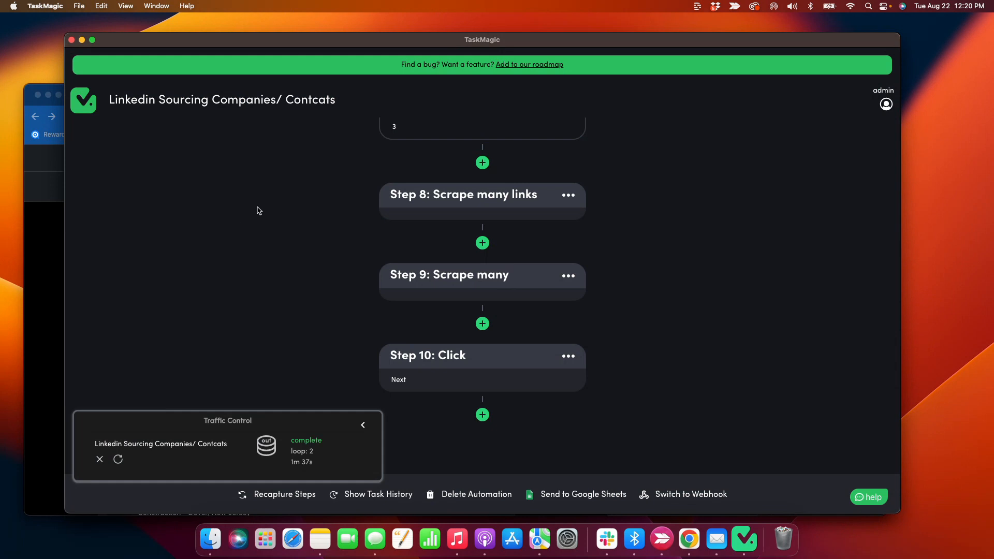
click(99, 459)
scroll(156, 411, up, 10)
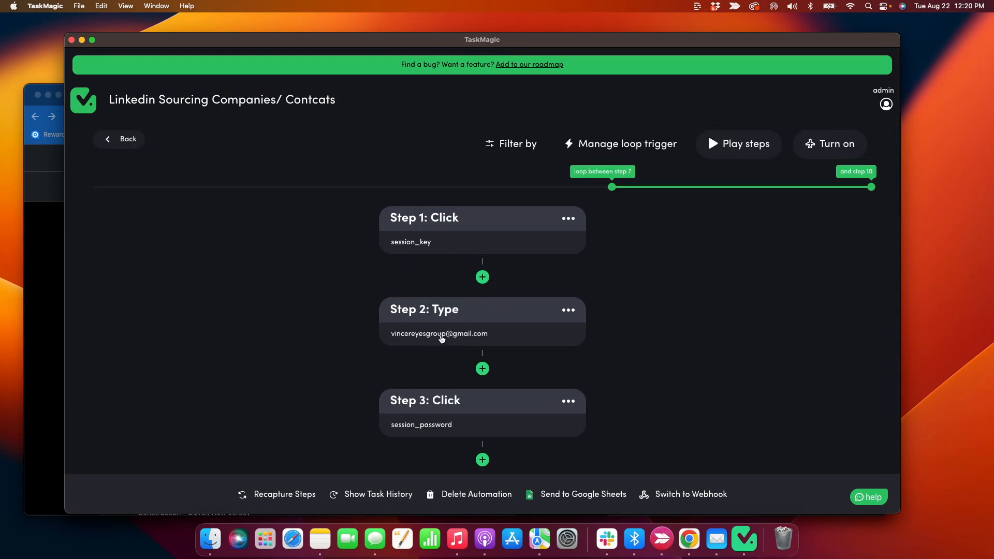
click(123, 139)
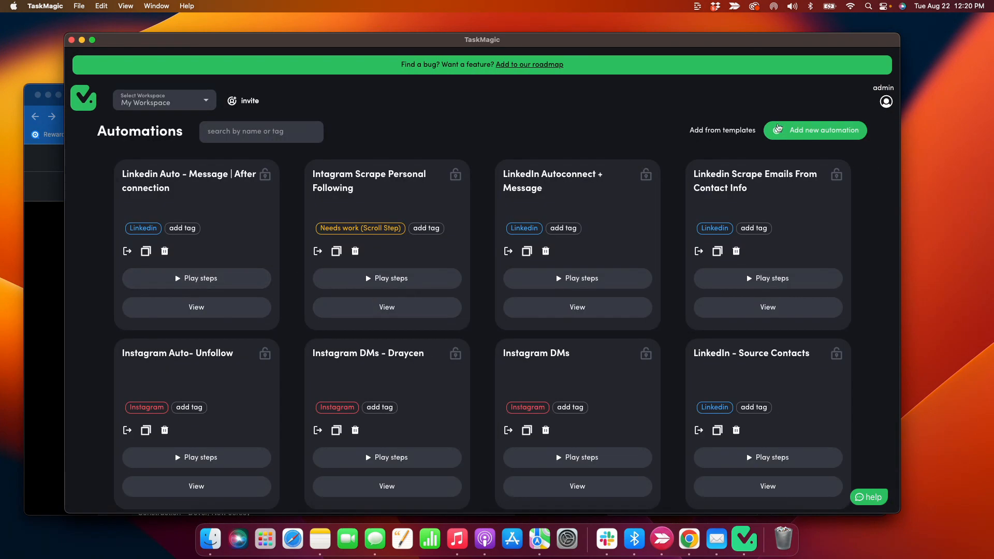
Delete the scraped rows 2–31 from the Use case test sheet
drag(522, 40, 607, 57)
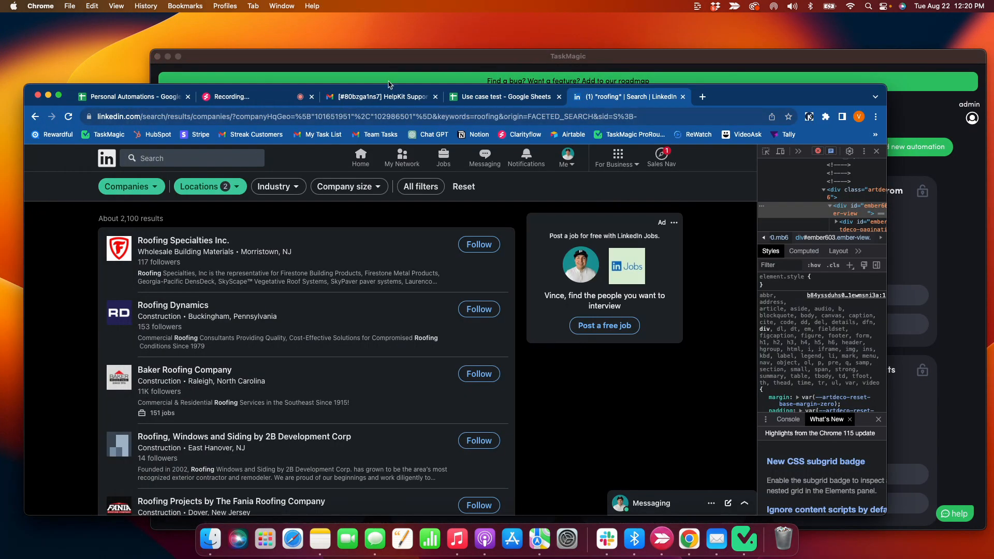
click(506, 97)
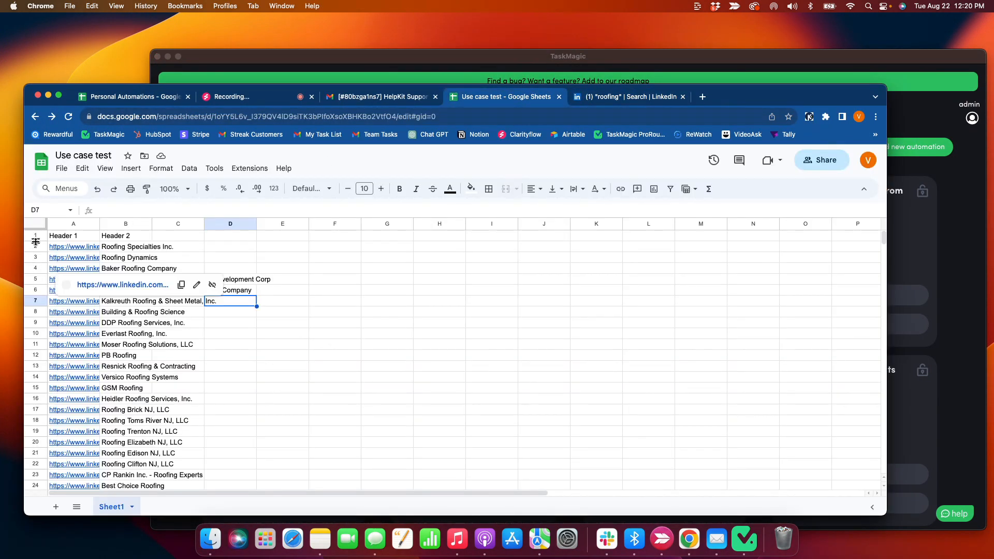
drag(36, 248, 144, 421)
right_click(135, 398)
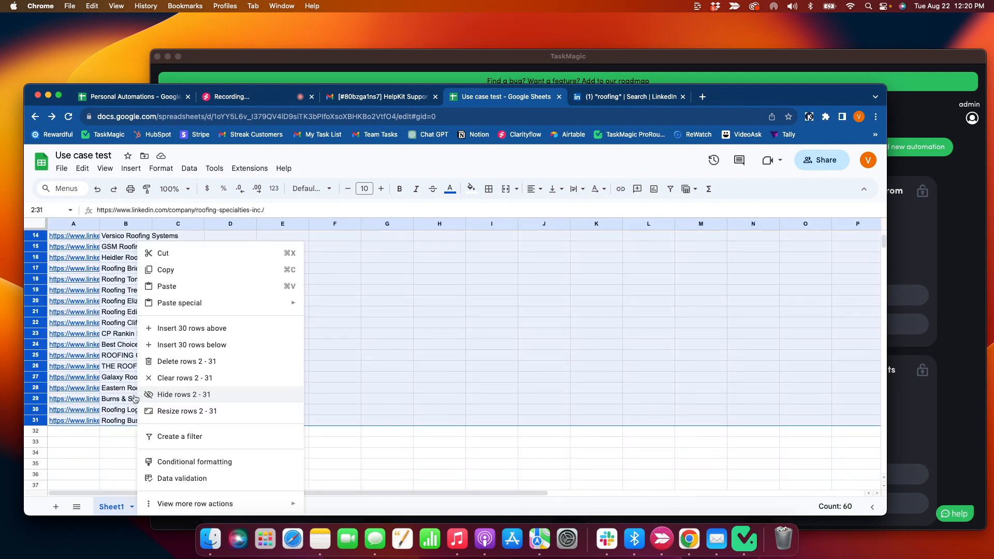
click(166, 362)
Create a new automation in TaskMagic
click(612, 99)
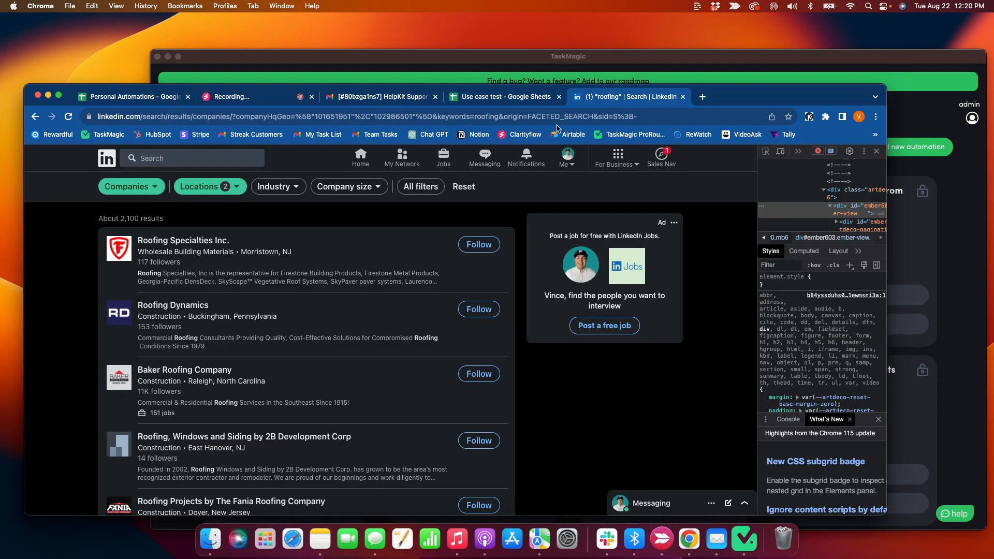
drag(742, 63, 673, 45)
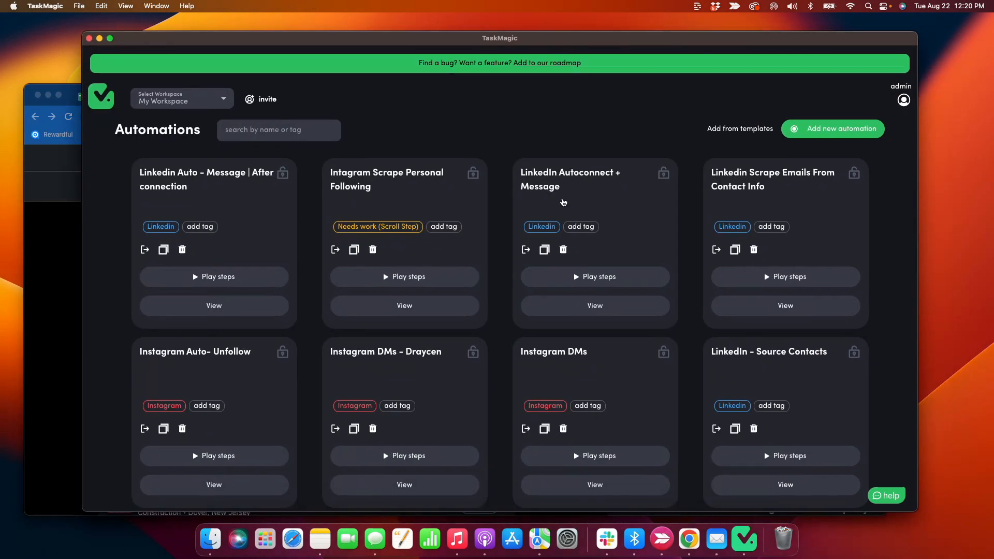
click(806, 137)
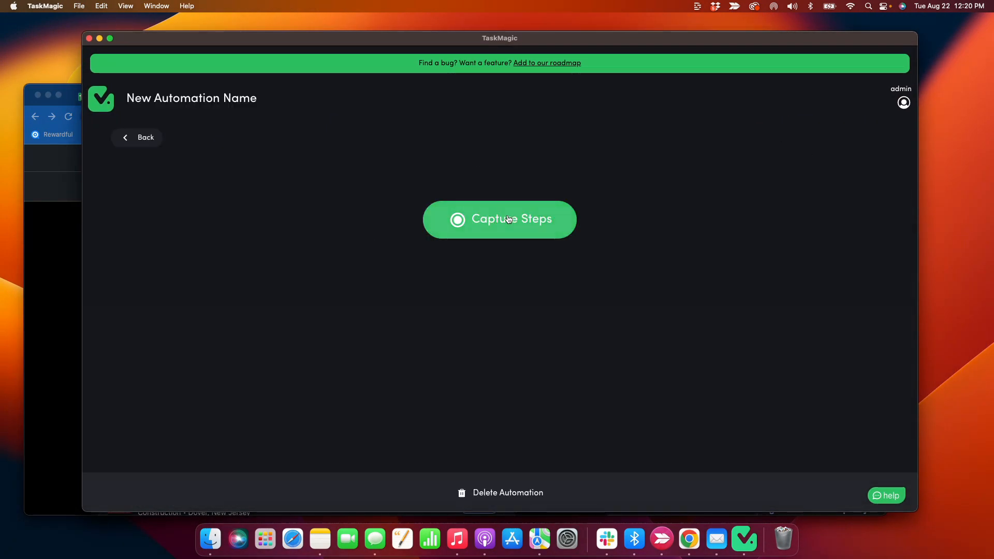
Start capturing steps in a new capture browser window
click(506, 220)
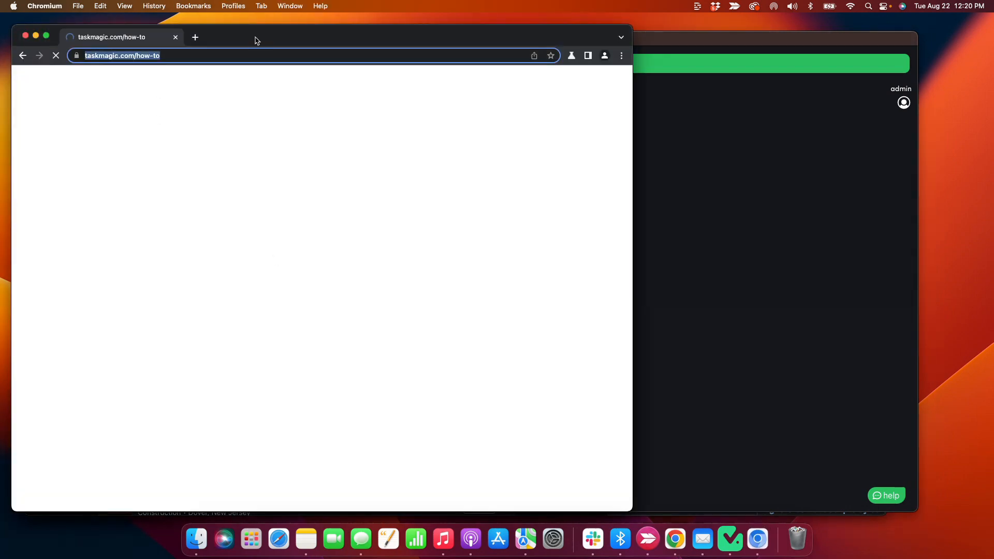
drag(257, 40, 525, 32)
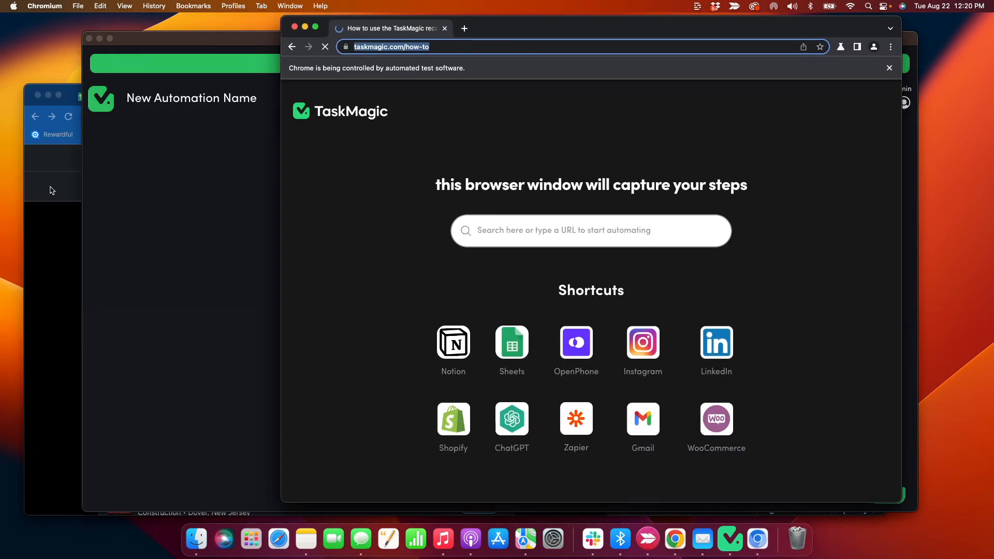
click(536, 27)
Load linkedin.com in the capture browser
click(470, 46)
text(linedi)
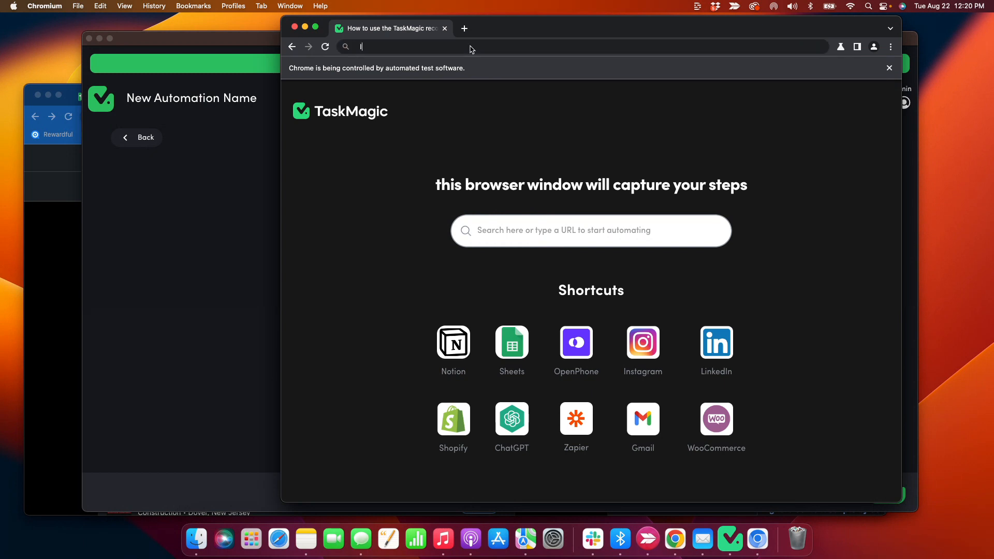
key(BackSpace)
key(BackSpace)
key(BackSpace)
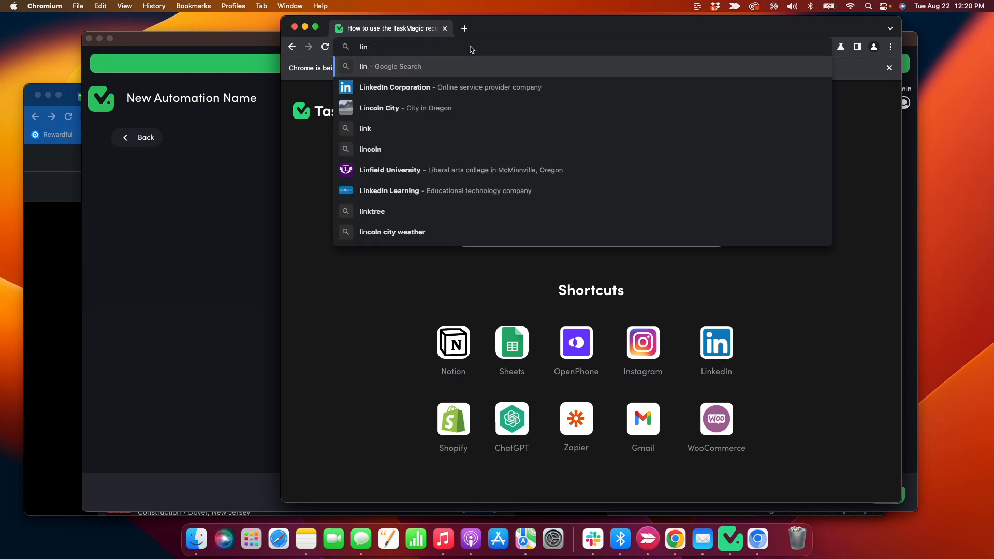
text(kedin.com)
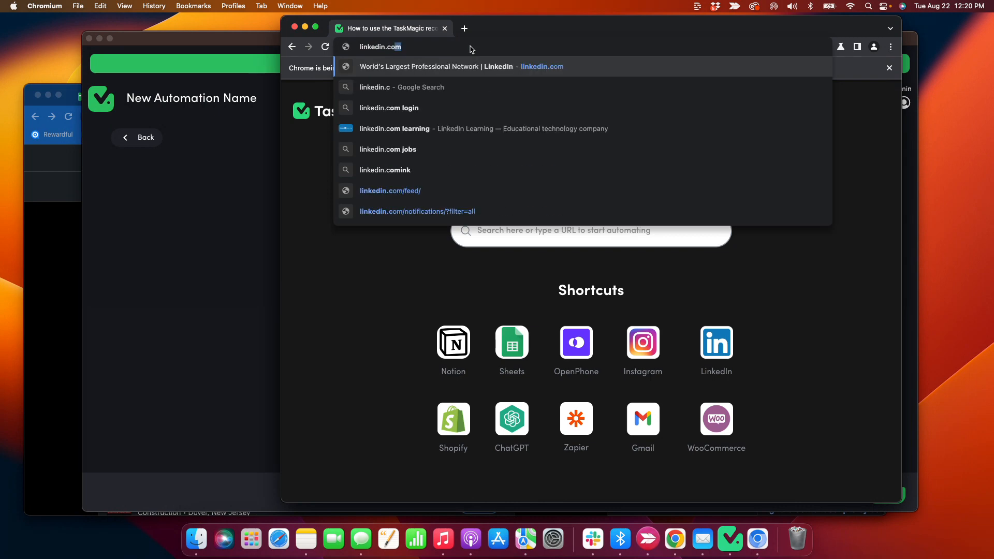
key(Return)
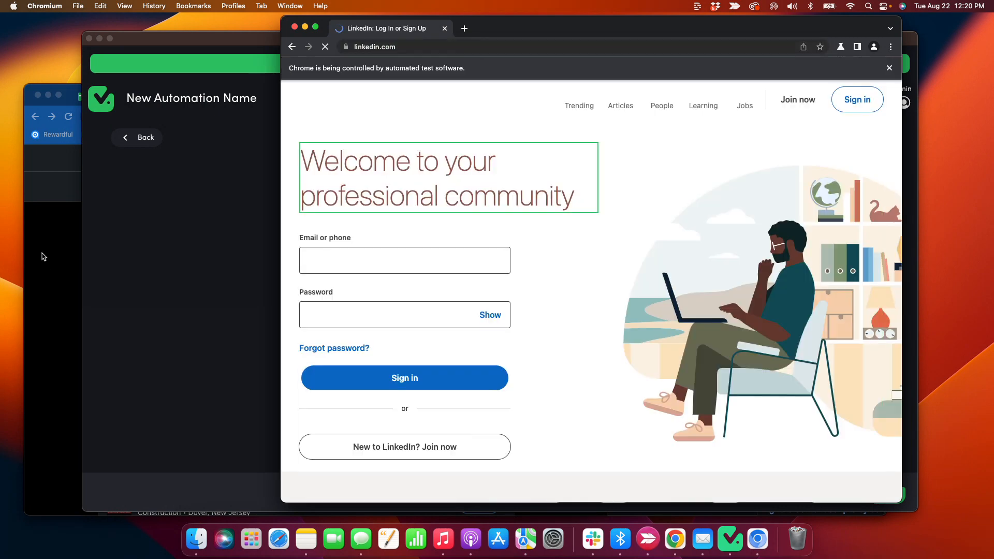
click(41, 256)
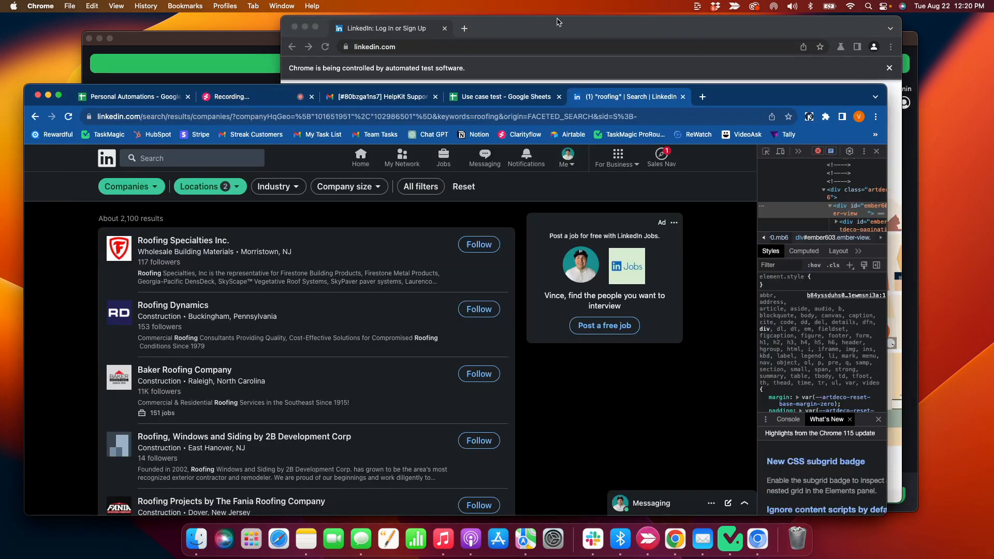
click(559, 22)
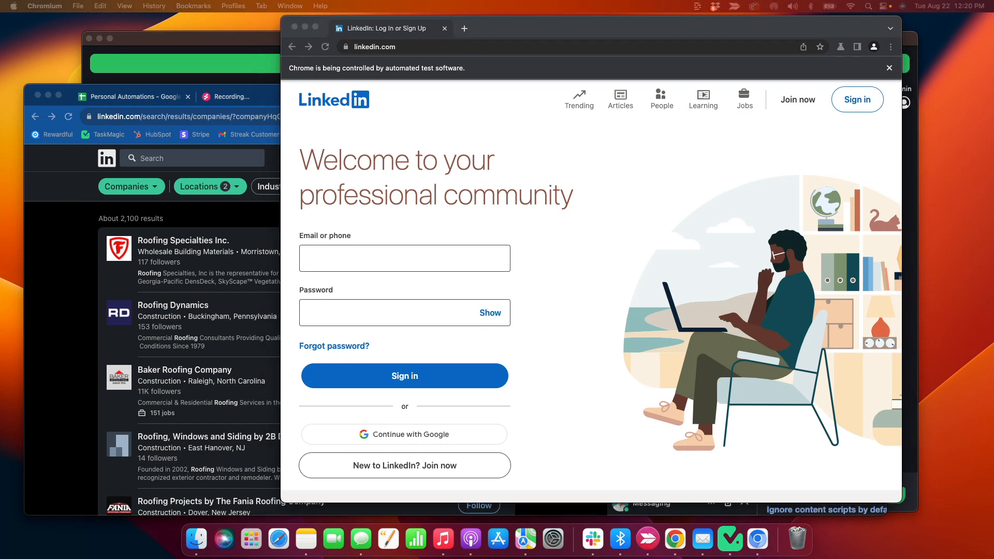
Sign in to LinkedIn in the capture browser with the account e-mail and password
click(387, 263)
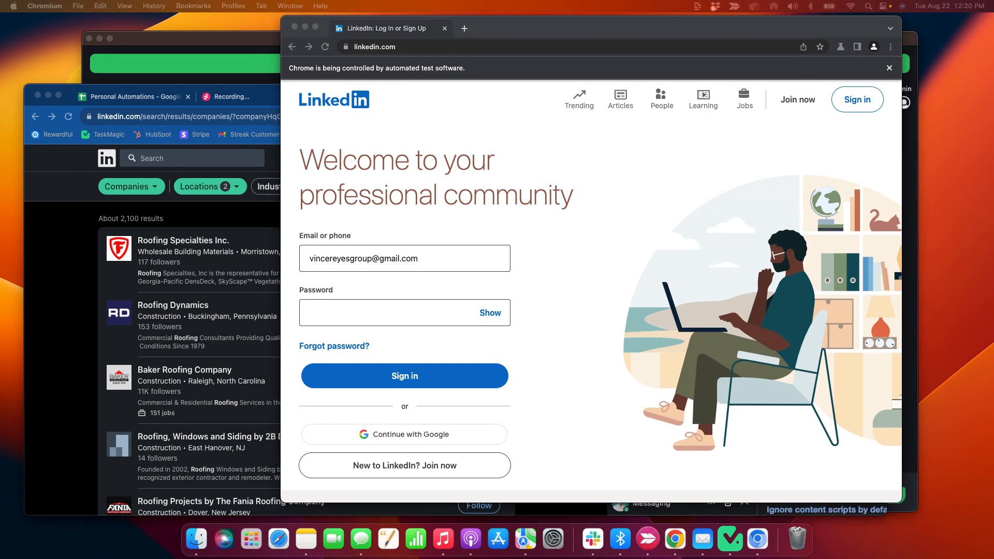
click(322, 319)
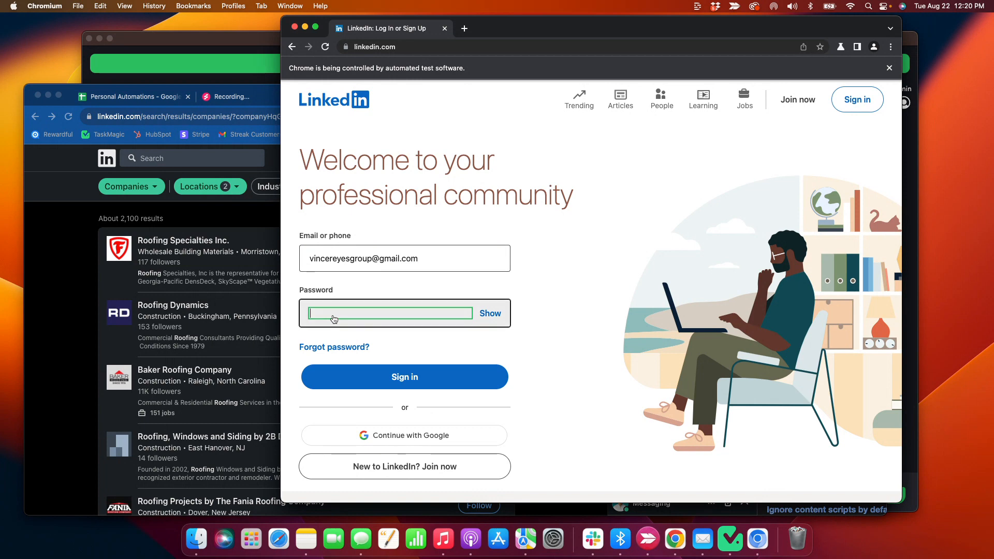
text(•••••••••••••)
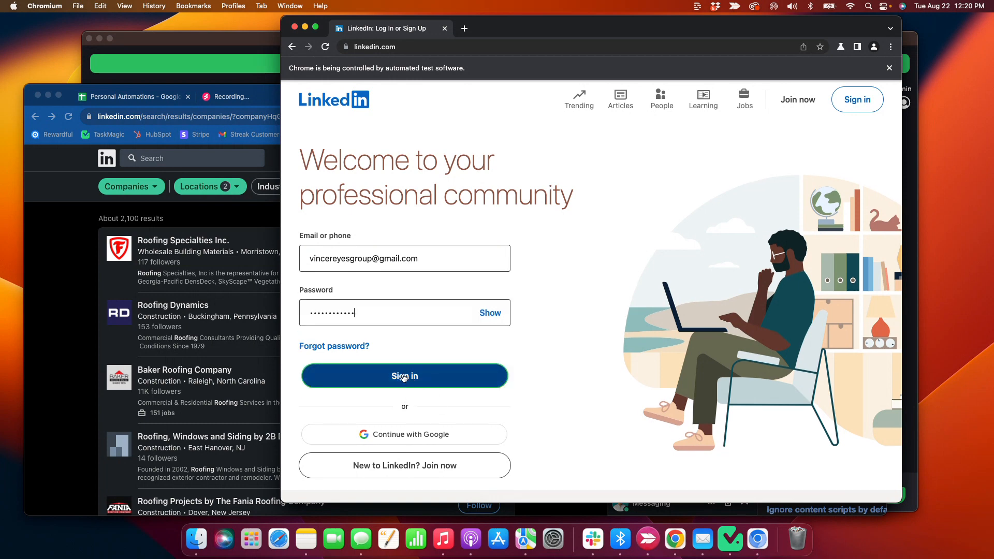
click(403, 376)
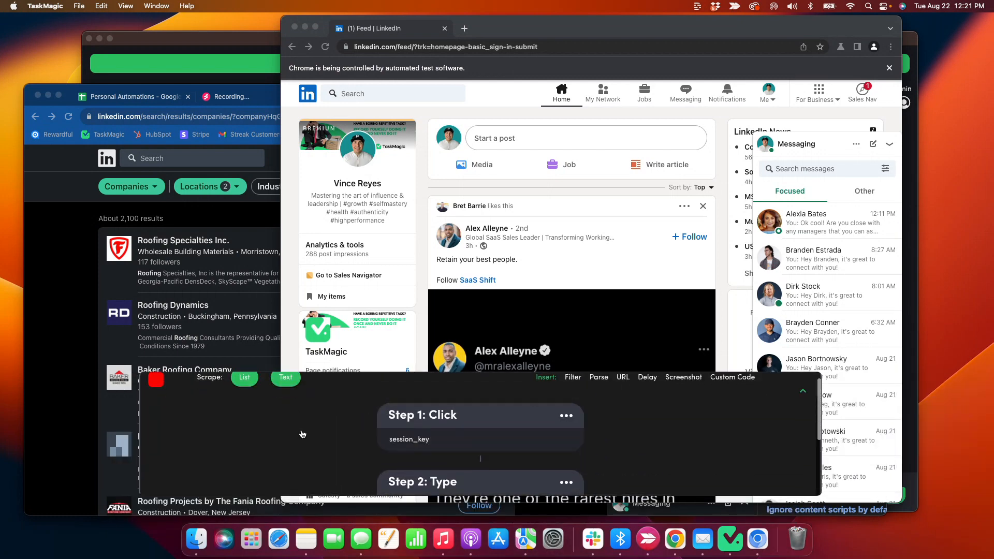
scroll(375, 451, up, 5)
scroll(370, 449, up, 3)
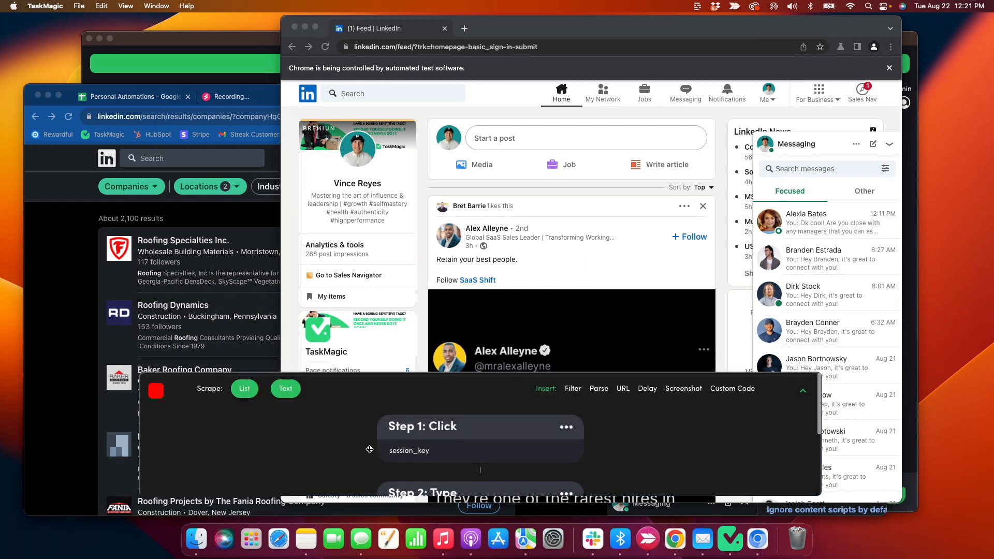
scroll(369, 450, down, 5)
scroll(370, 451, down, 3)
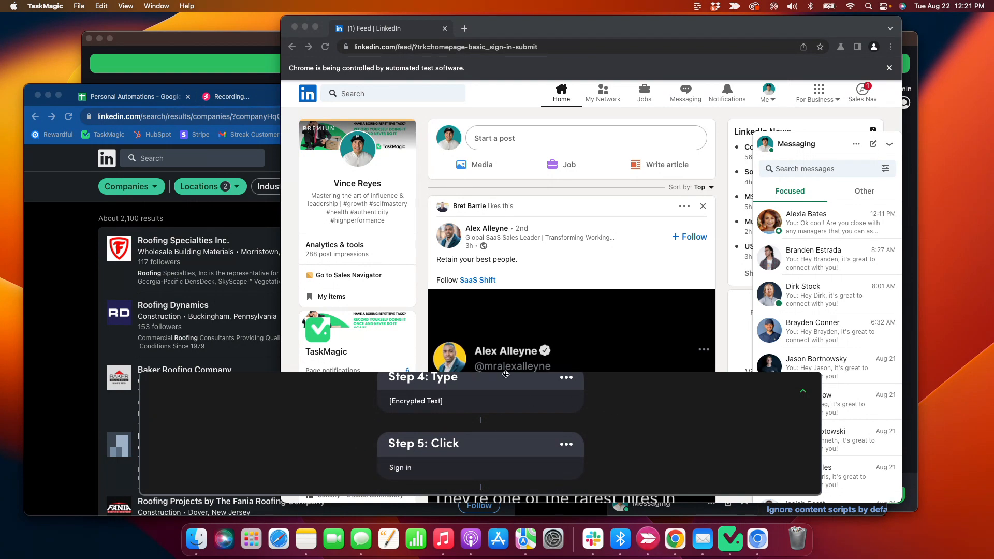
Paste the roofing company search URL from Chrome into the capture browser and load it
click(88, 322)
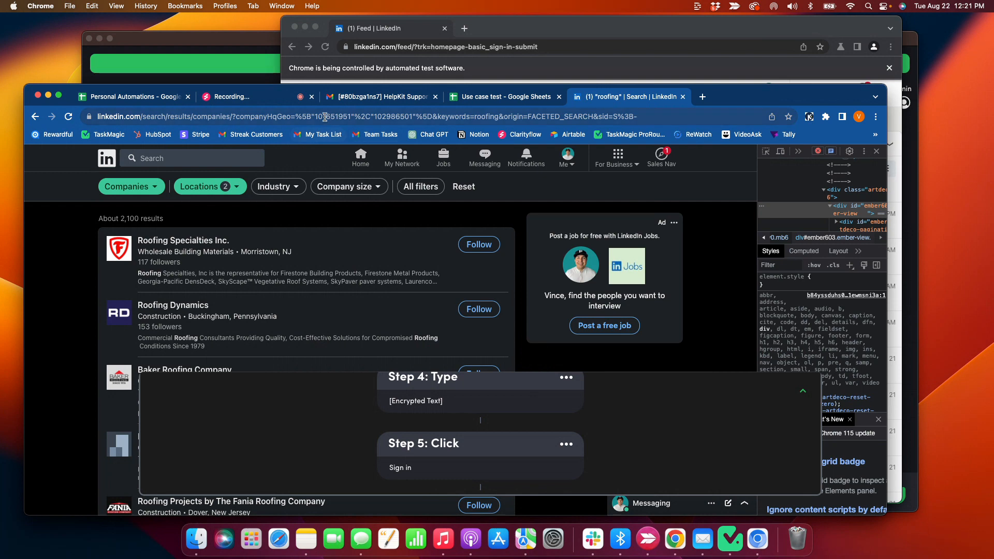
click(260, 117)
click(532, 37)
click(446, 47)
key(super+v)
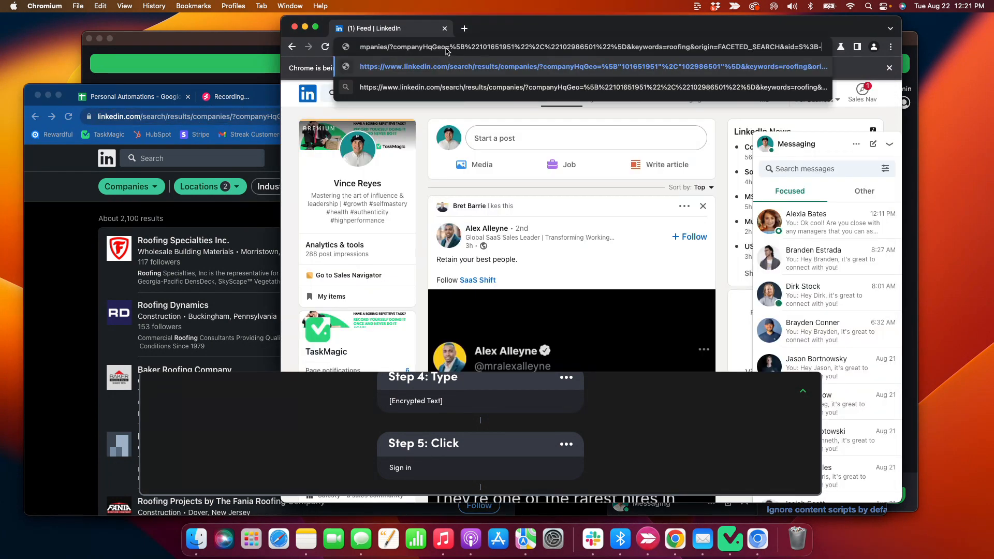
key(Return)
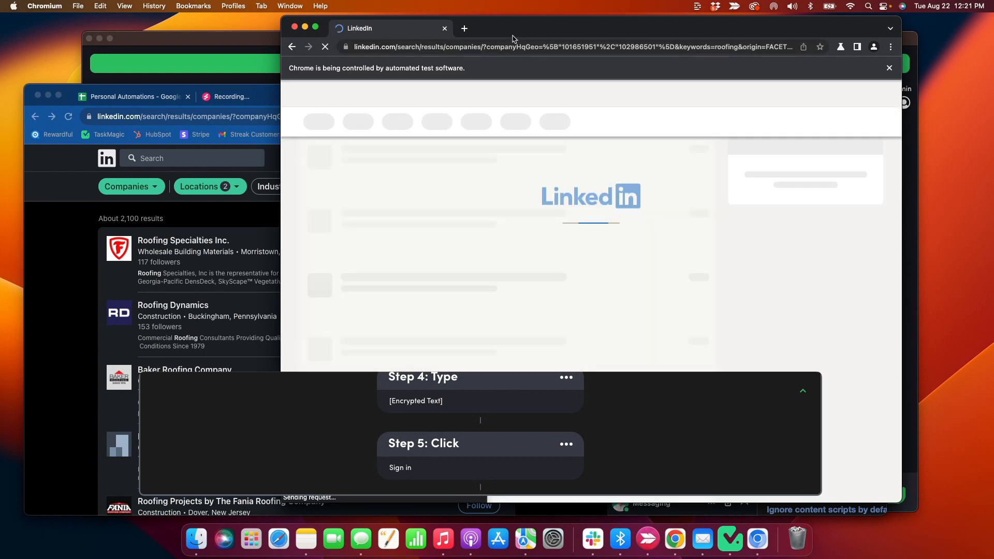
Reposition the capture browser and close the recorded steps panel
mouse_move(512, 35)
mouse_down()
mouse_move(471, 40)
mouse_move(496, 41)
mouse_up()
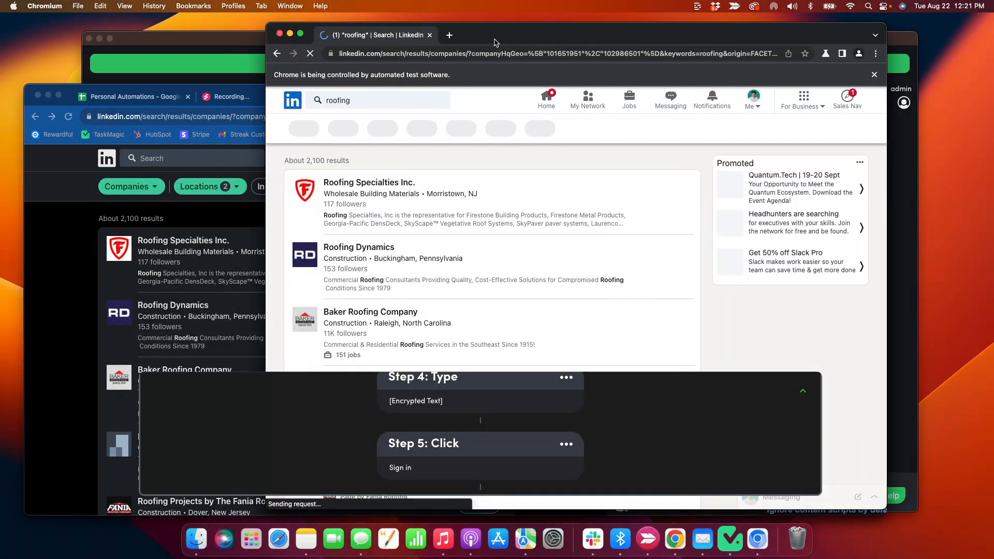
scroll(330, 465, up, 5)
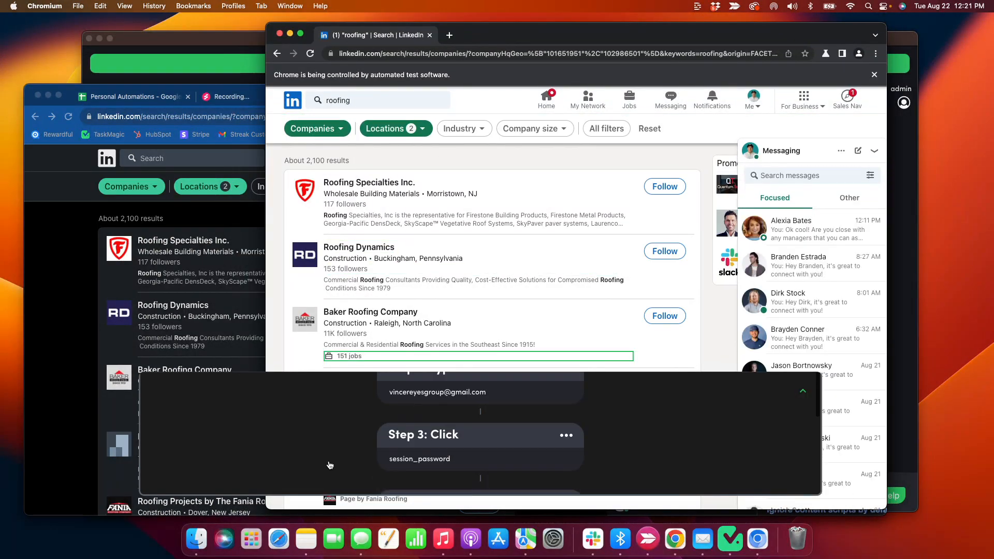
click(245, 389)
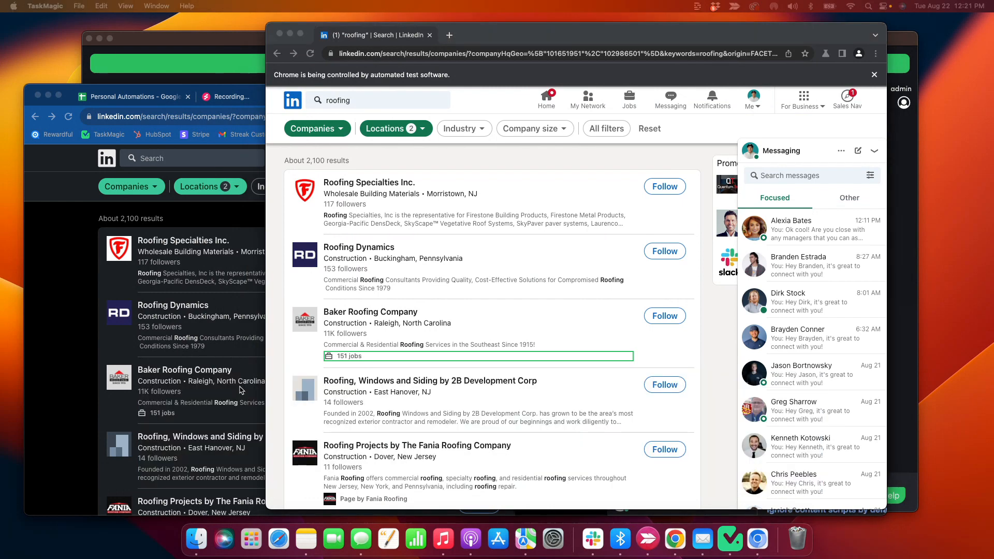
click(345, 194)
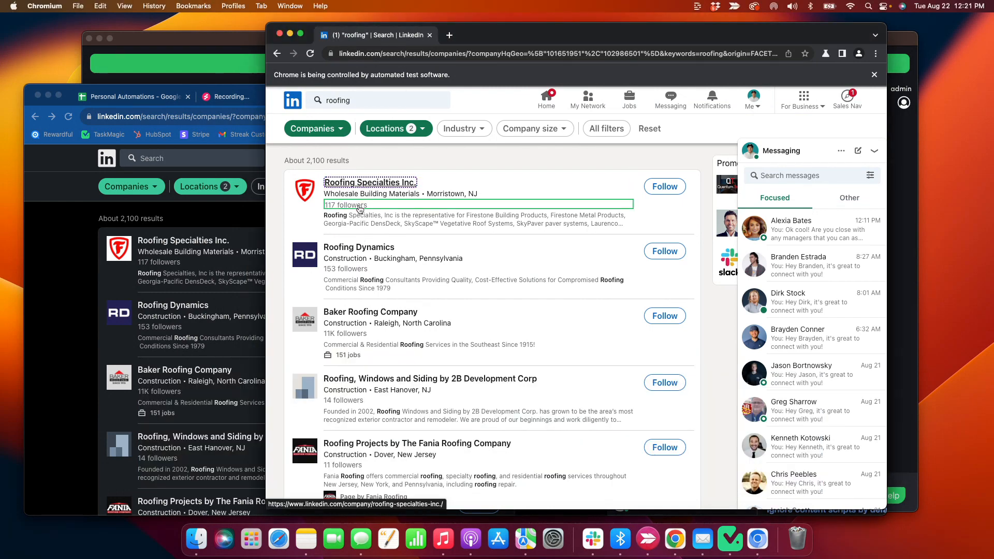
Pick Roofing Dynamics in the scraper, then check cells A2:A16 and B2:B5 in the sheet
click(364, 251)
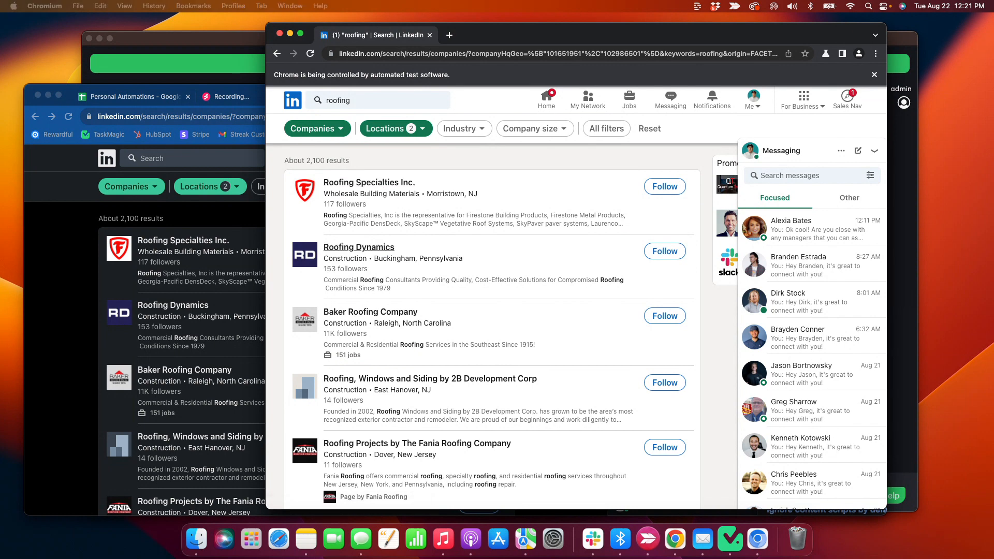
drag(373, 307, 393, 332)
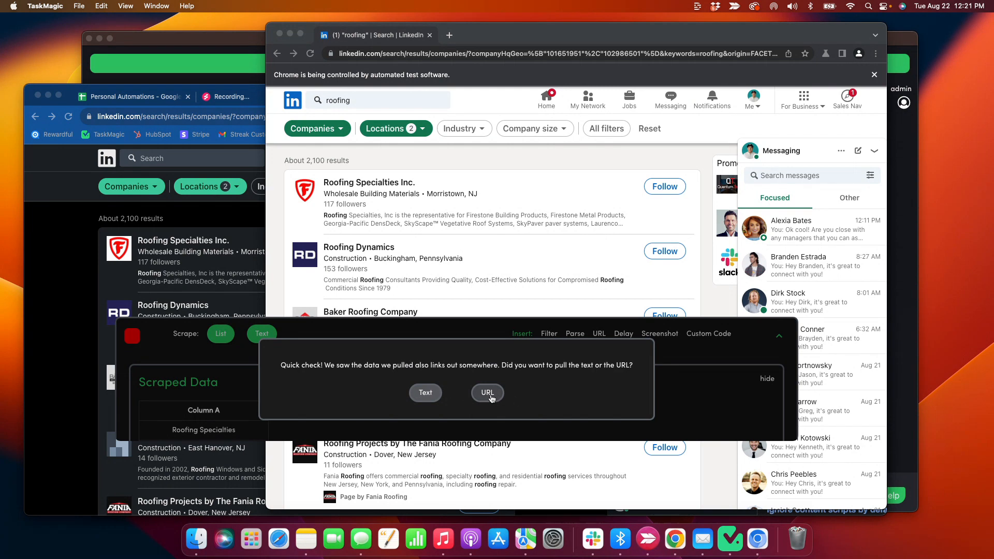
click(91, 175)
click(413, 114)
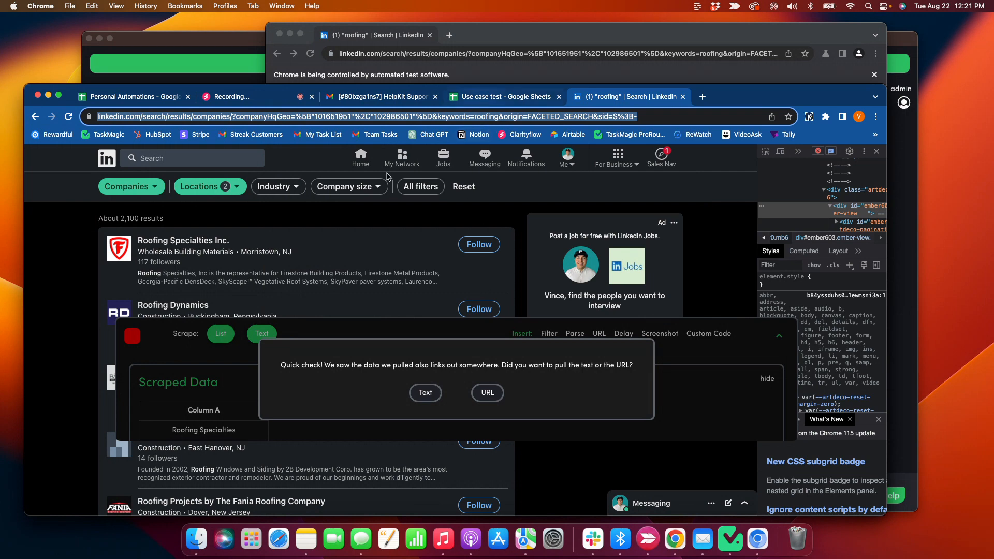
click(484, 99)
click(91, 312)
scroll(91, 312, up, 5)
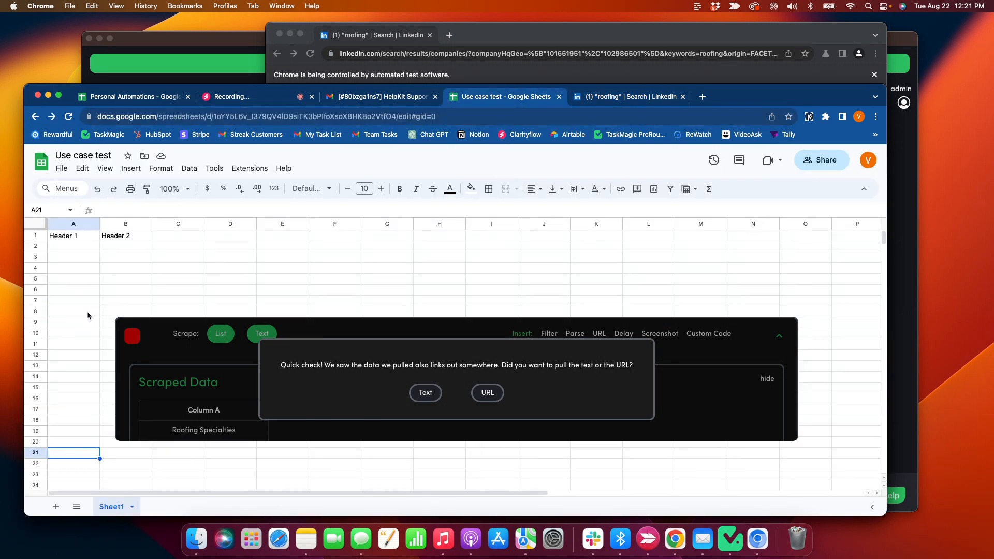
drag(76, 246, 93, 402)
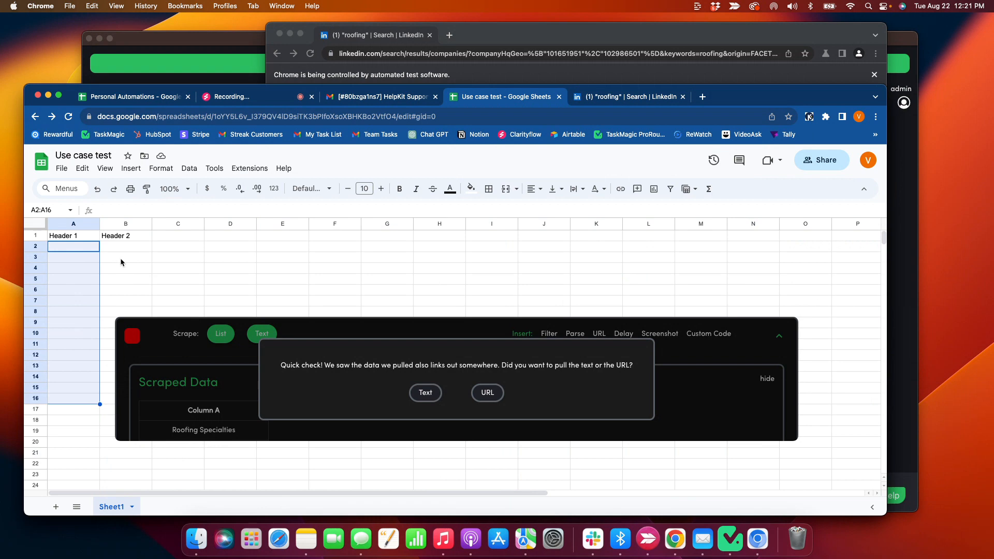
drag(125, 246, 116, 283)
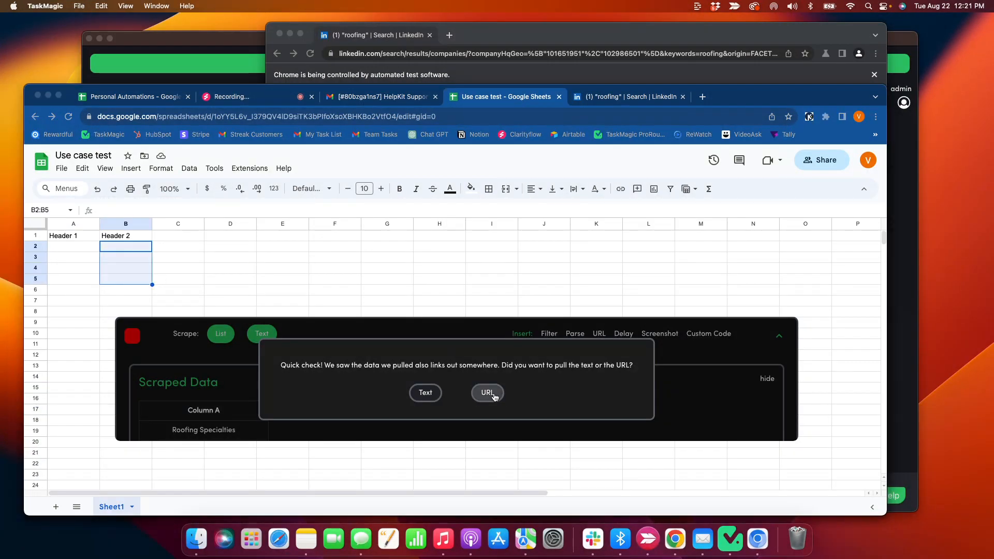
Set the column to pull URLs and start a new list from Roofing Specialties Inc
click(488, 392)
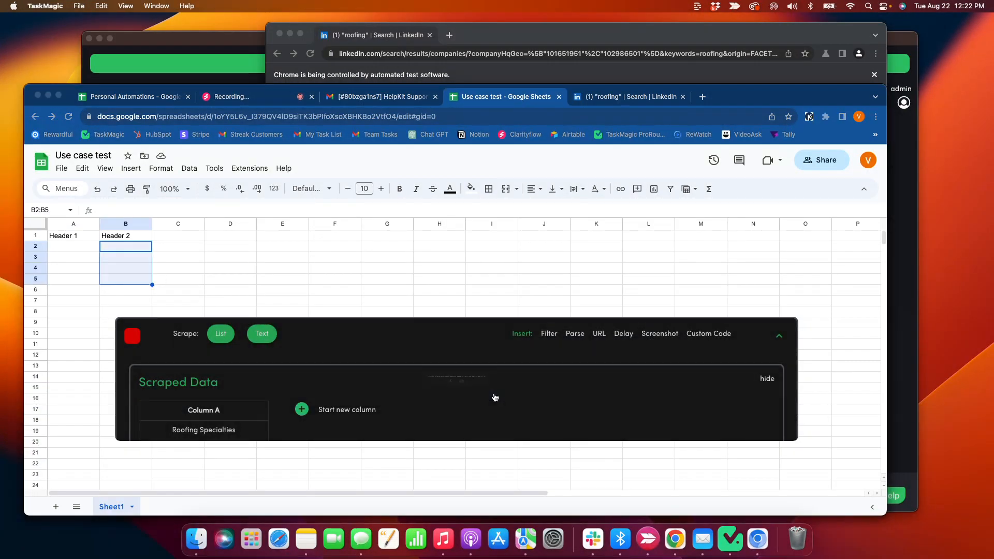
click(220, 335)
click(520, 38)
click(358, 185)
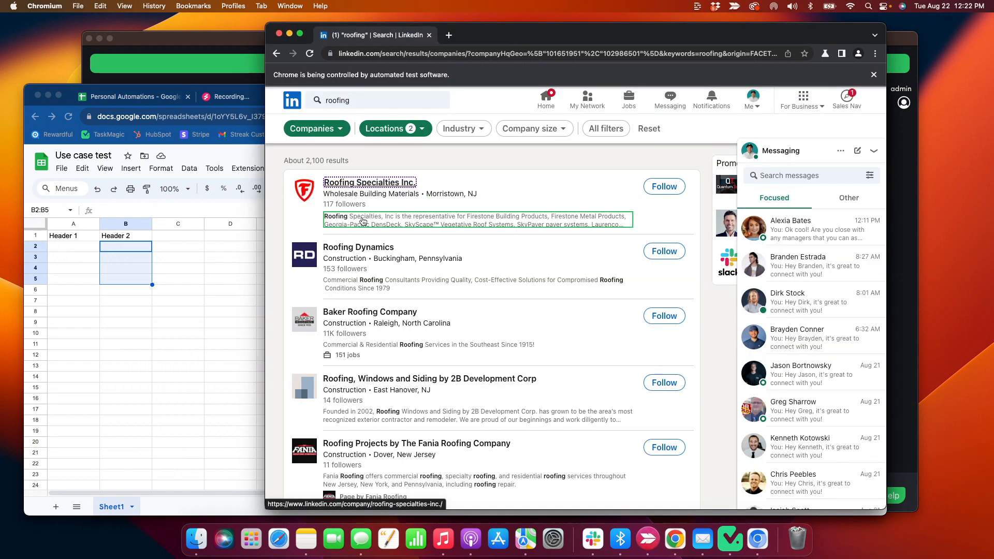
Add Column B by picking Roofing Dynamics as the second item, capturing company names as Text
click(354, 254)
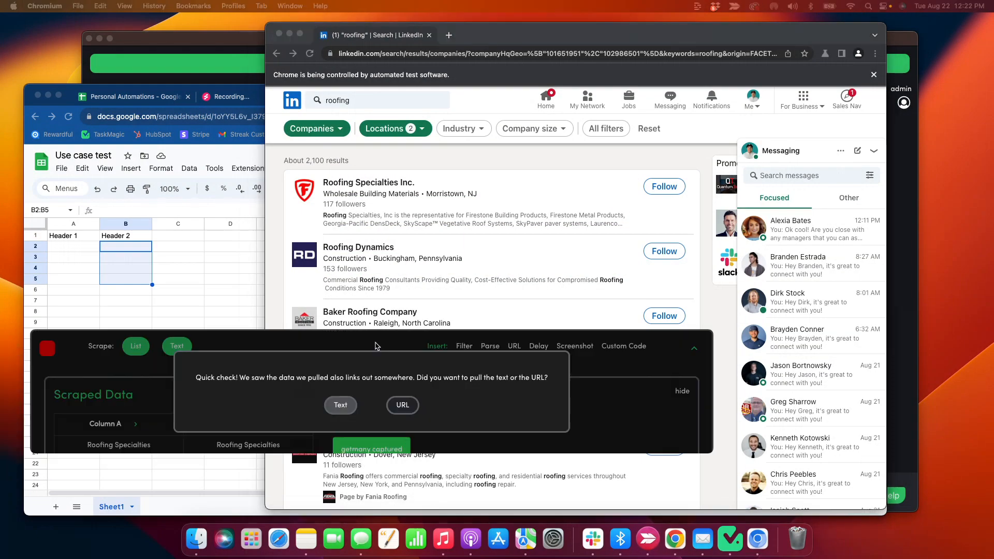
click(470, 381)
scroll(422, 371, down, 3)
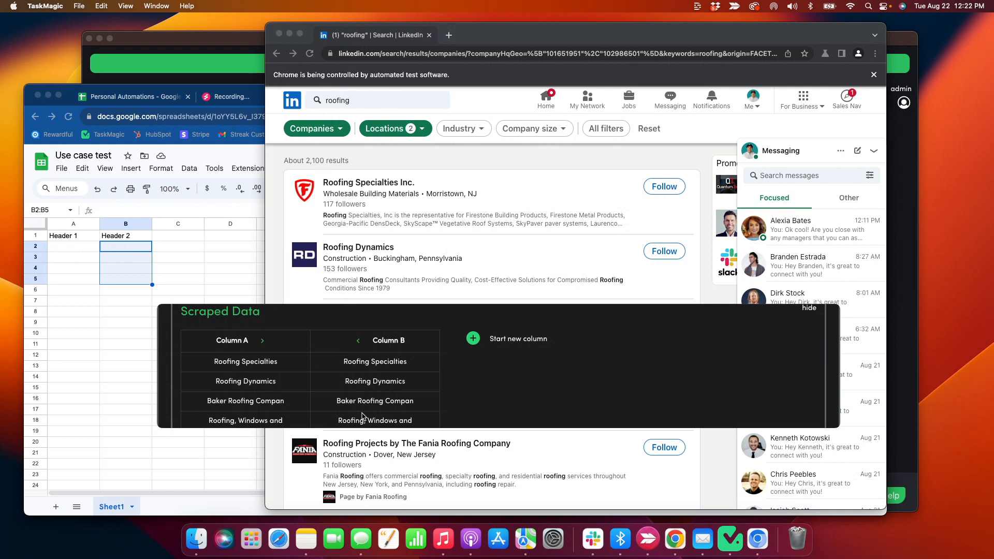
scroll(362, 417, down, 5)
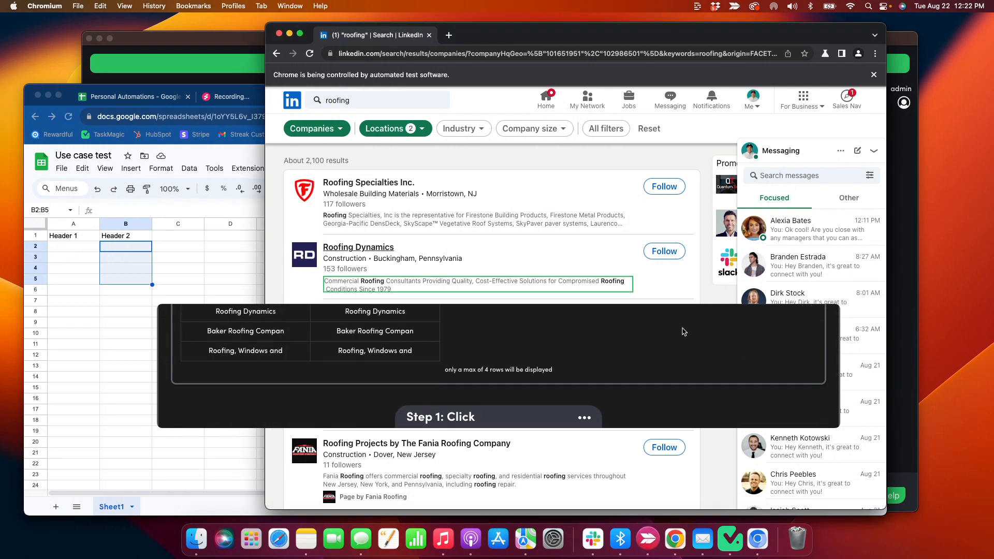
Move the scraper panel aside, trash the stray scraped-data file, and bring LinkedIn forward
drag(683, 330, 684, 298)
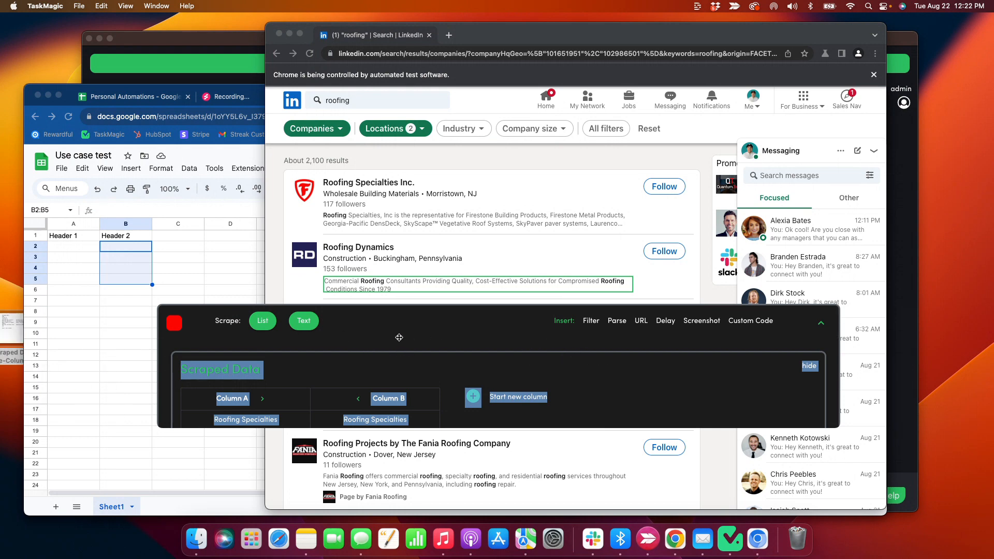
click(455, 343)
drag(427, 328, 0, 281)
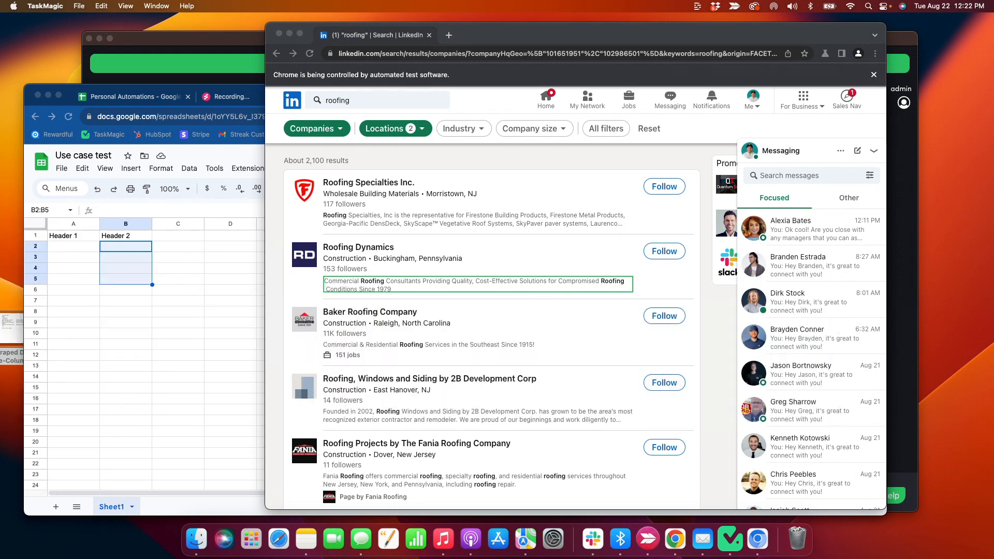
right_click(8, 325)
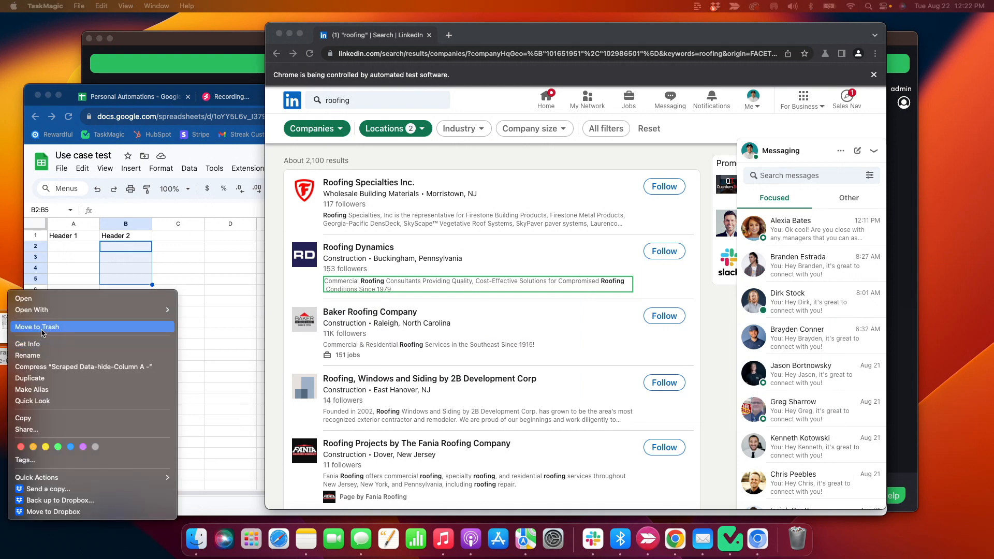
click(192, 347)
scroll(643, 332, down, 15)
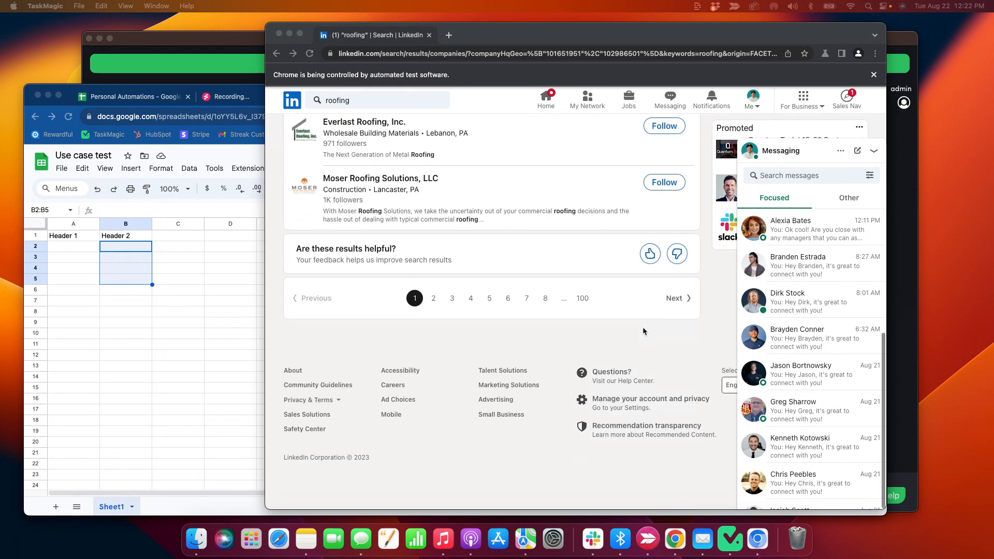
click(679, 366)
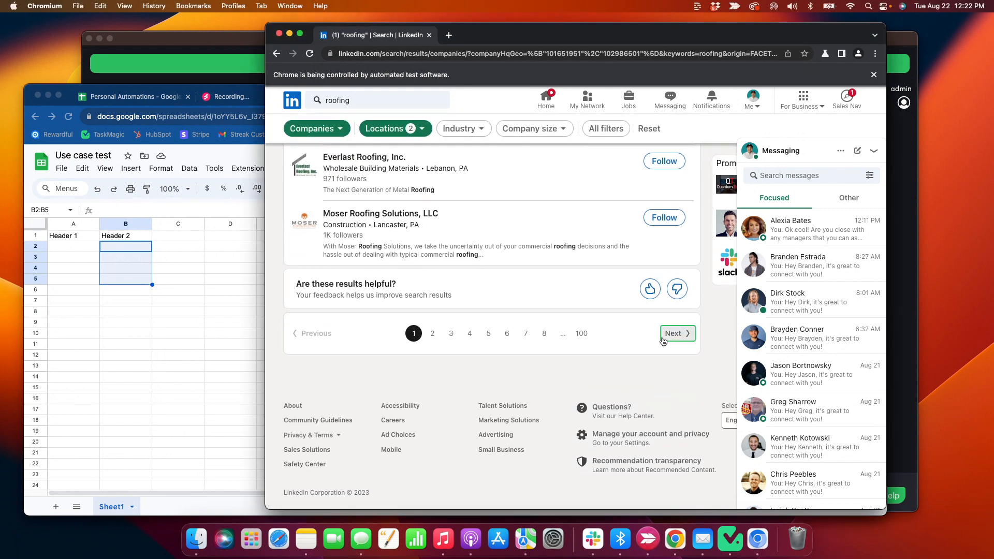
Load page 2 of the roofing results, led by PB Roofing, with the Next button
scroll(664, 340, right, 1)
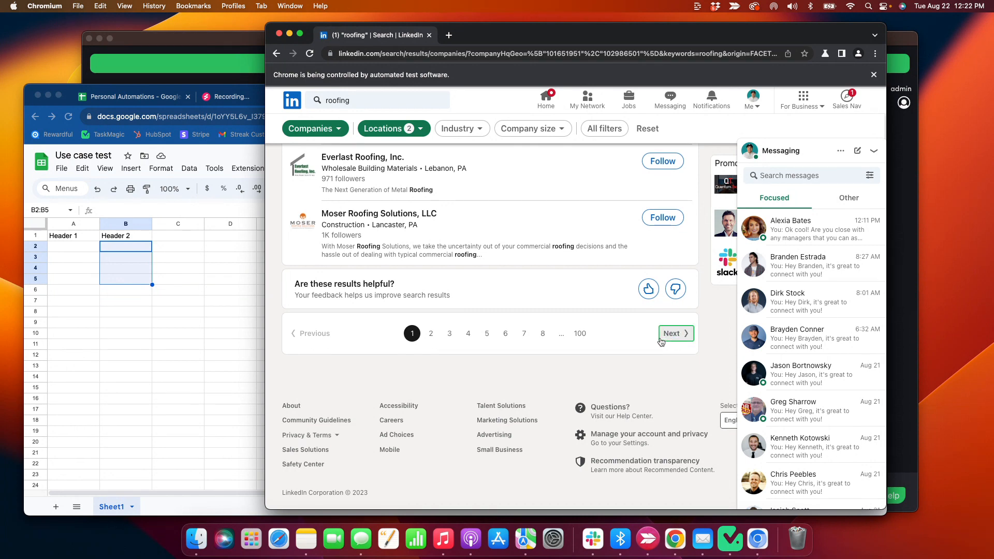
click(660, 340)
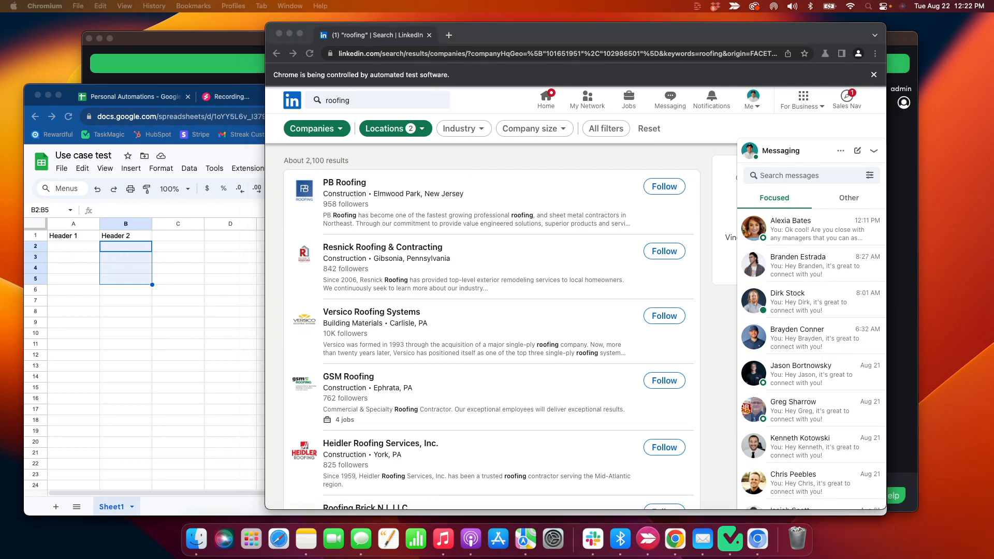
scroll(391, 313, up, 10)
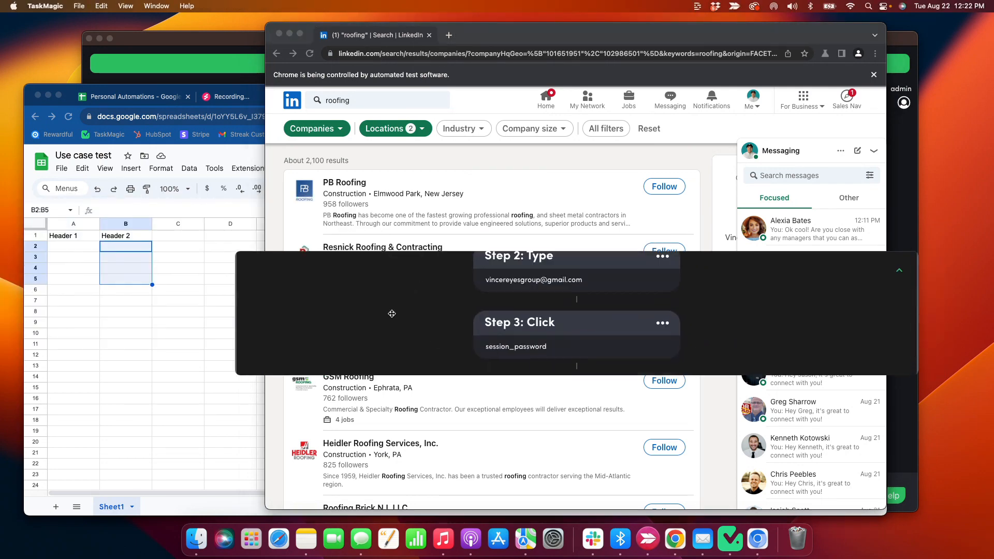
Stop the recording and rename the automation to 'LI Scrape New'
click(254, 273)
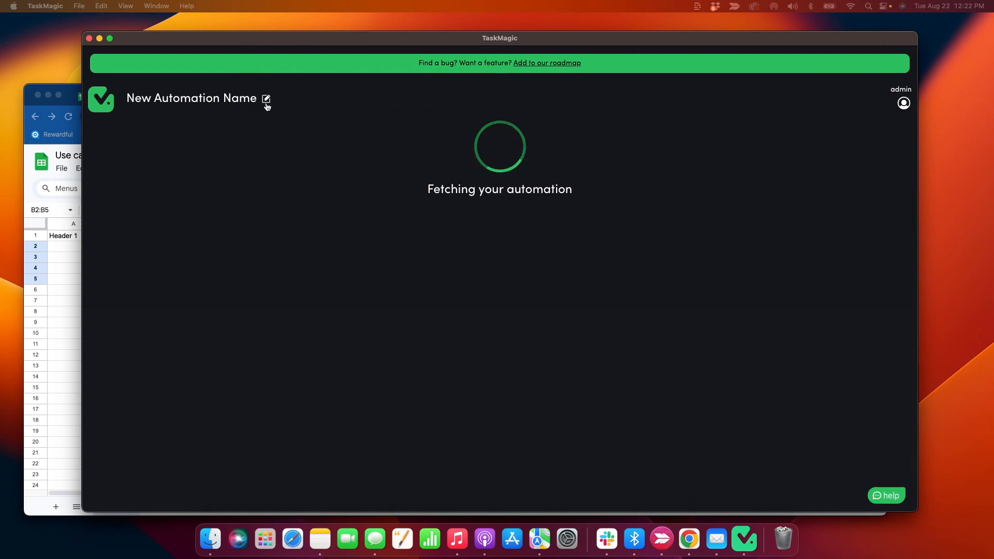
click(259, 100)
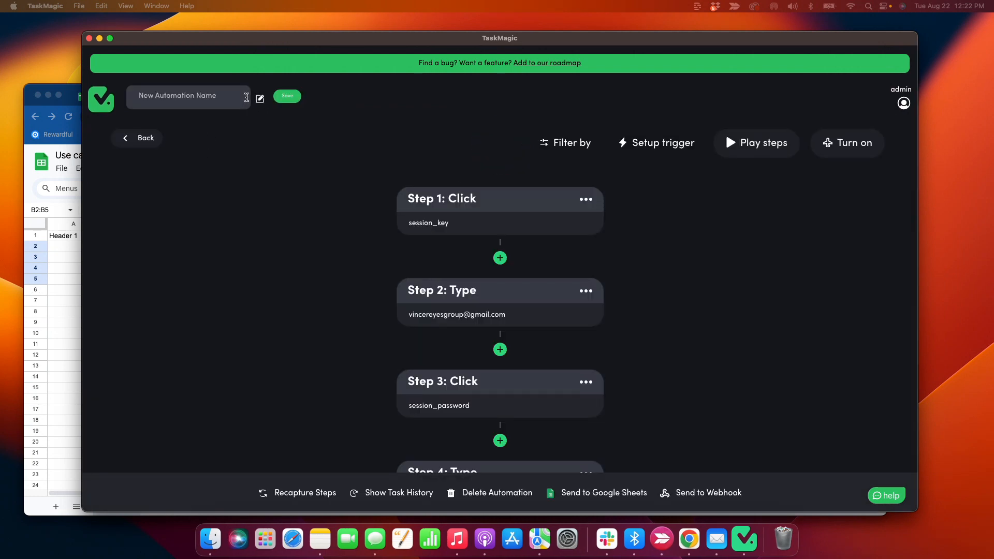
drag(232, 96, 126, 92)
text(LI)
click(299, 98)
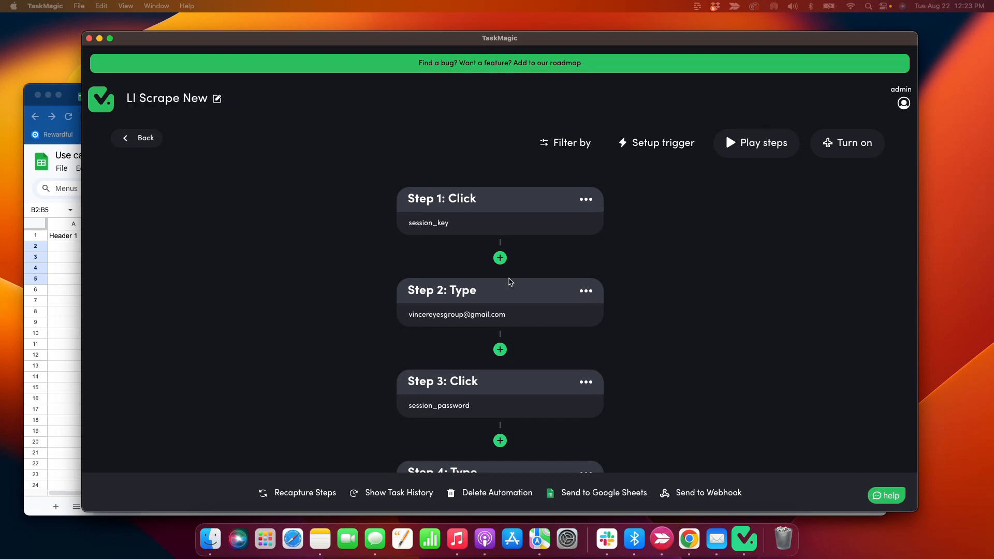
scroll(373, 200, down, 5)
scroll(376, 201, up, 5)
scroll(376, 201, down, 5)
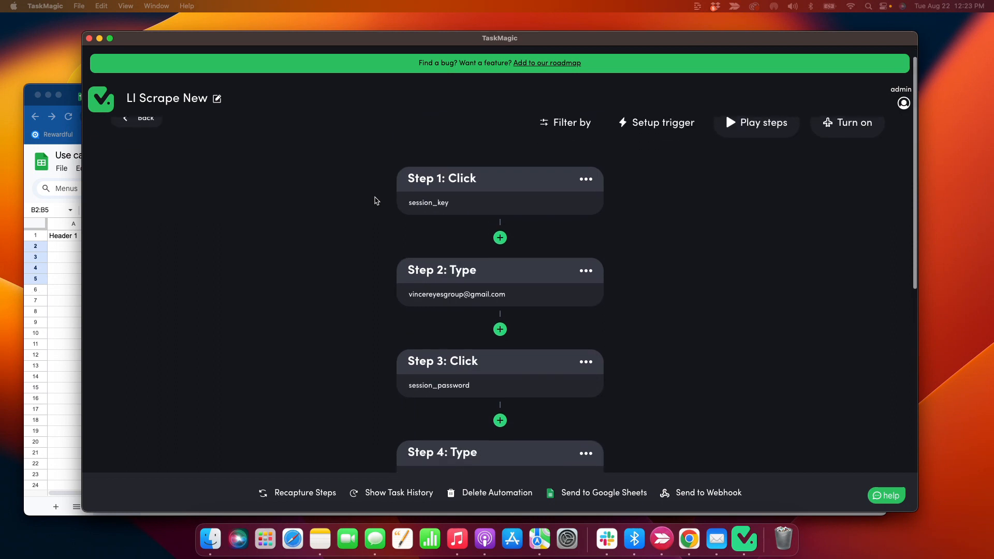
scroll(381, 201, down, 10)
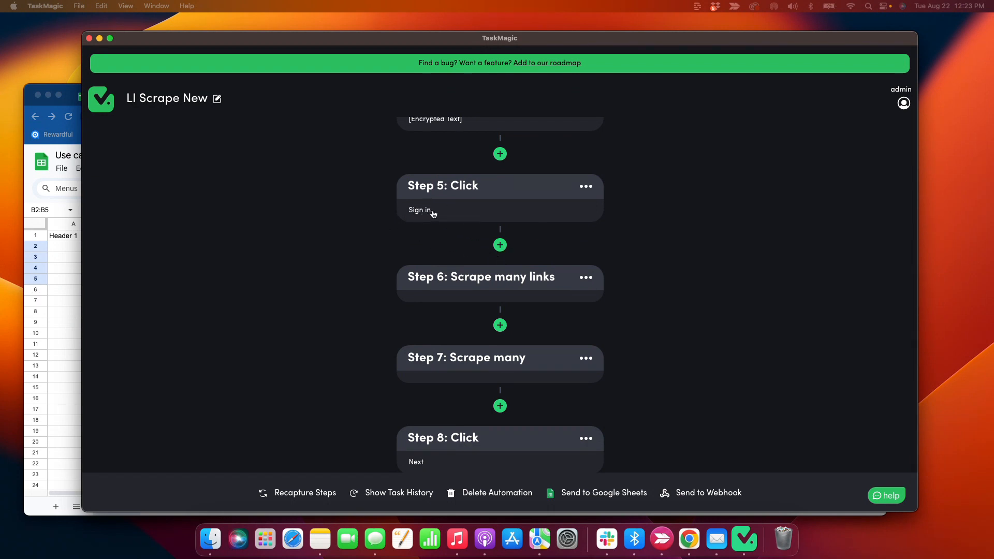
Insert a Step 6 URL step that opens the copied LinkedIn roofing search address
click(500, 245)
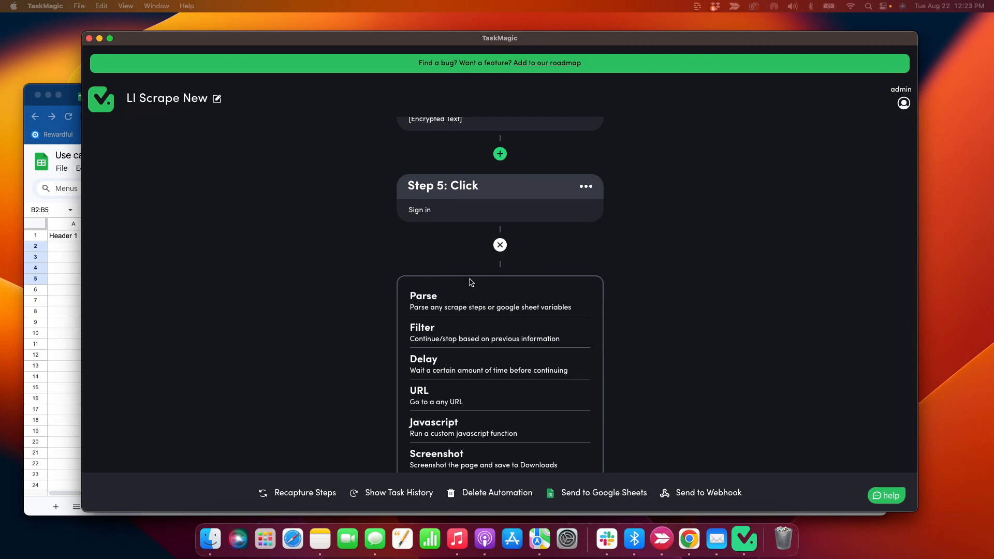
scroll(392, 304, down, 2)
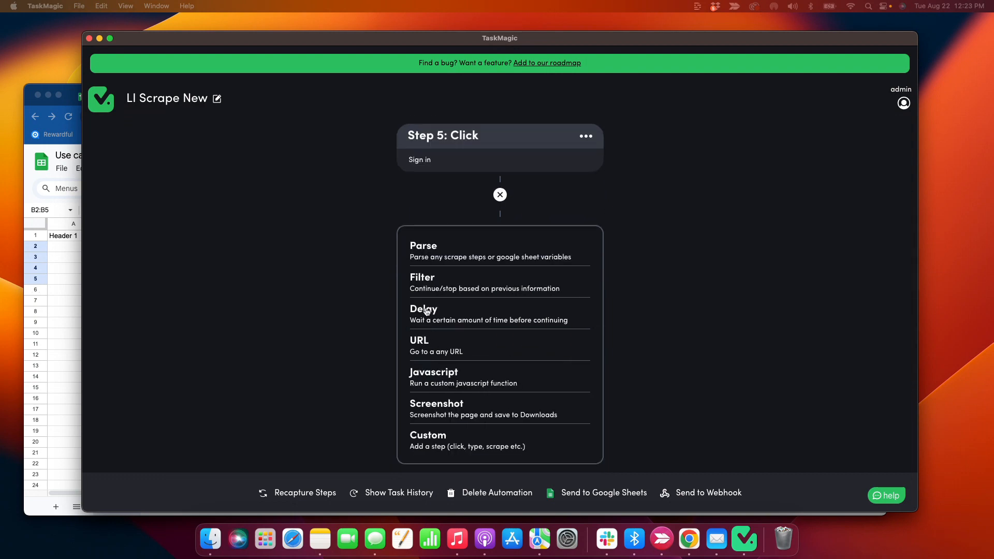
click(429, 345)
click(59, 296)
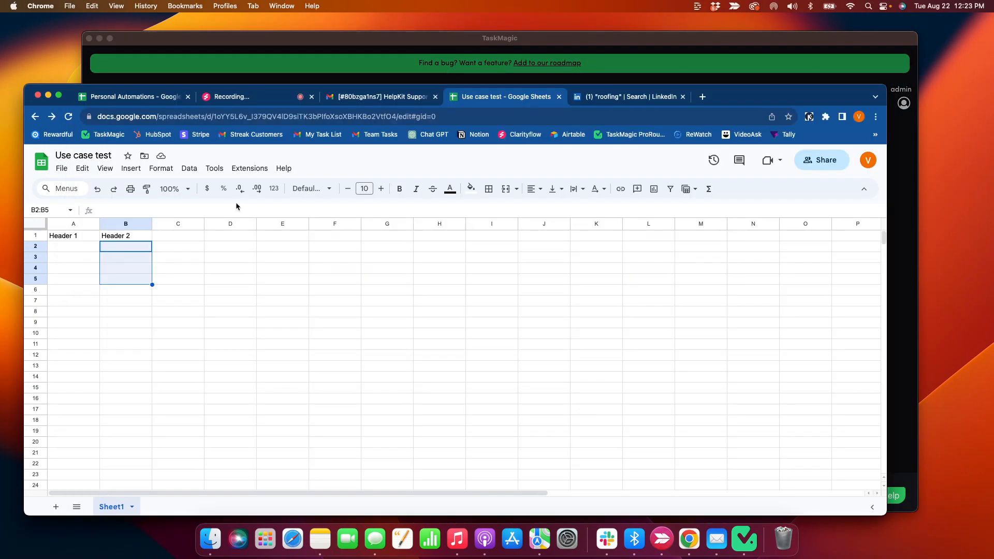
key(ctrl+Tab)
key(super+c)
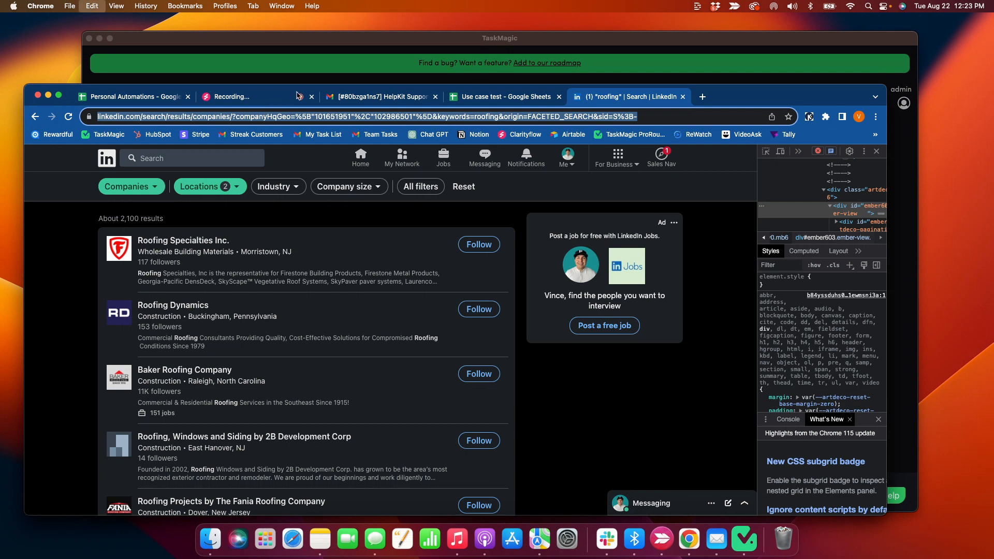
key(super+Tab)
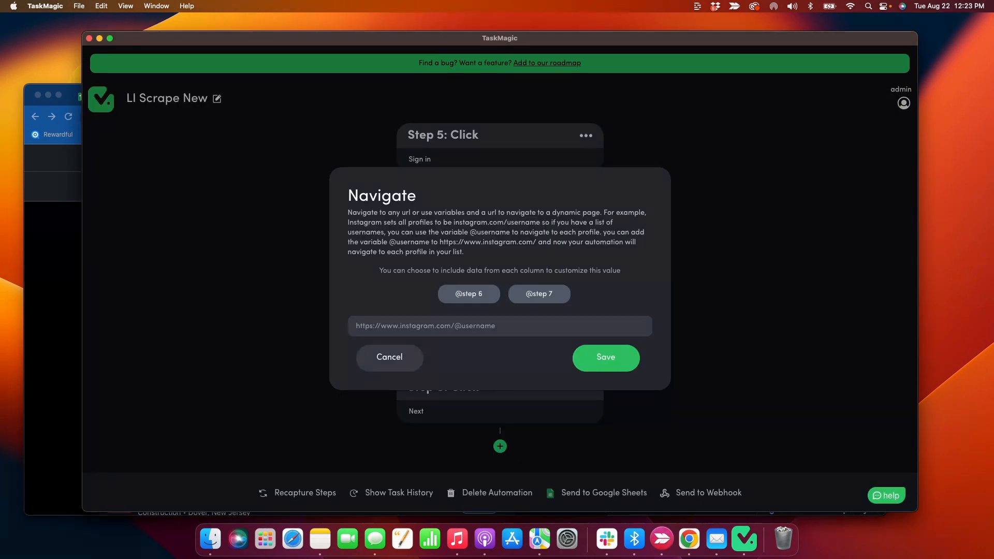
key(super+v)
click(595, 358)
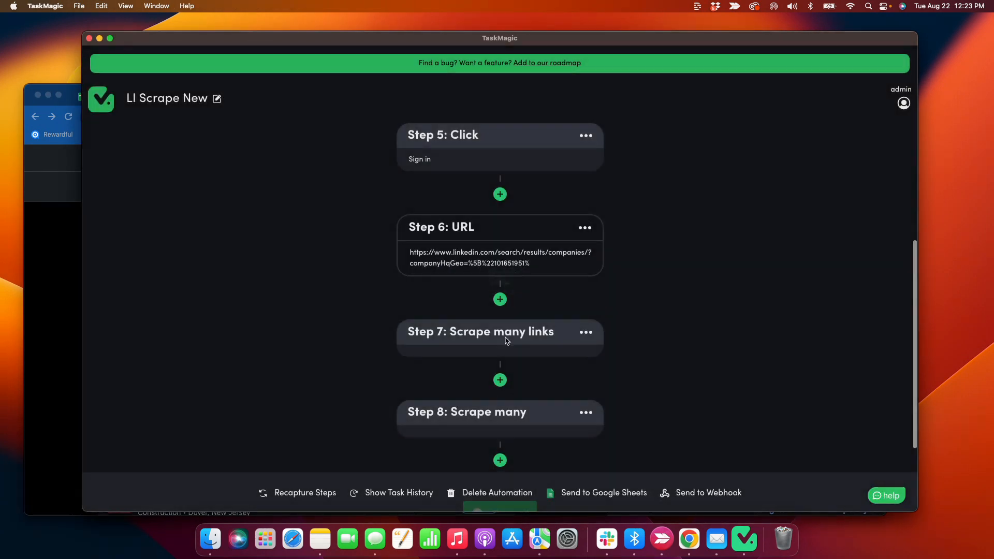
scroll(287, 256, down, 3)
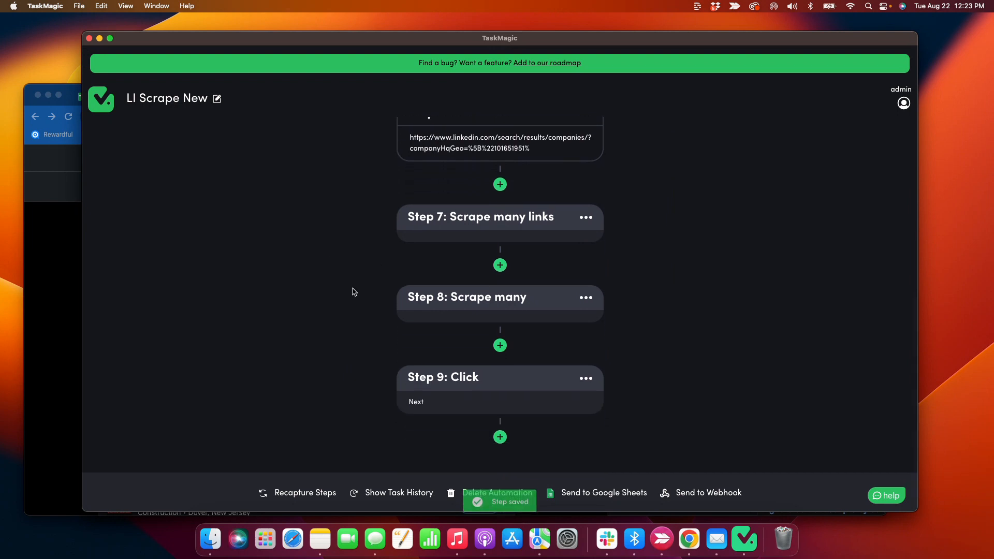
Insert a custom 'scroll down' step lasting 3 seconds as Step 7
scroll(497, 244, up, 3)
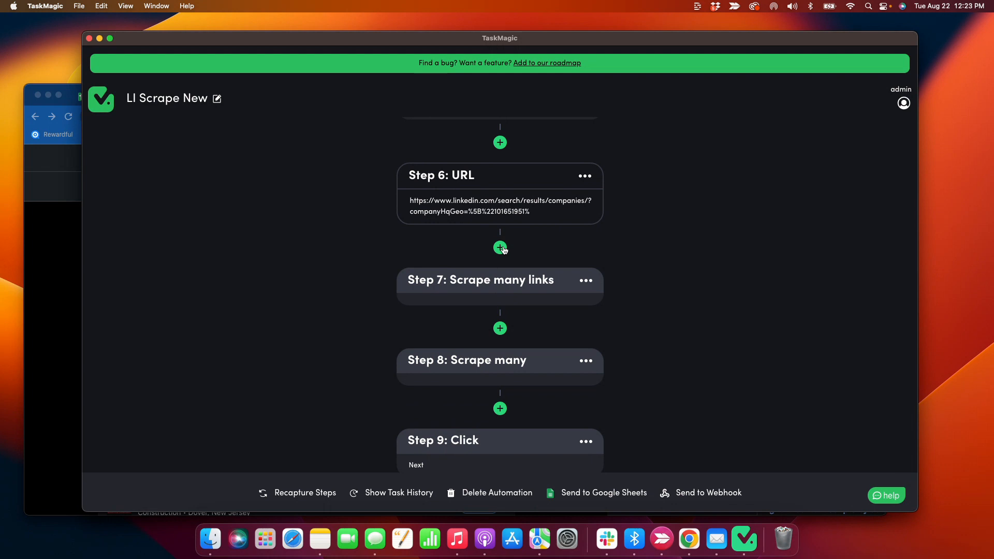
click(500, 247)
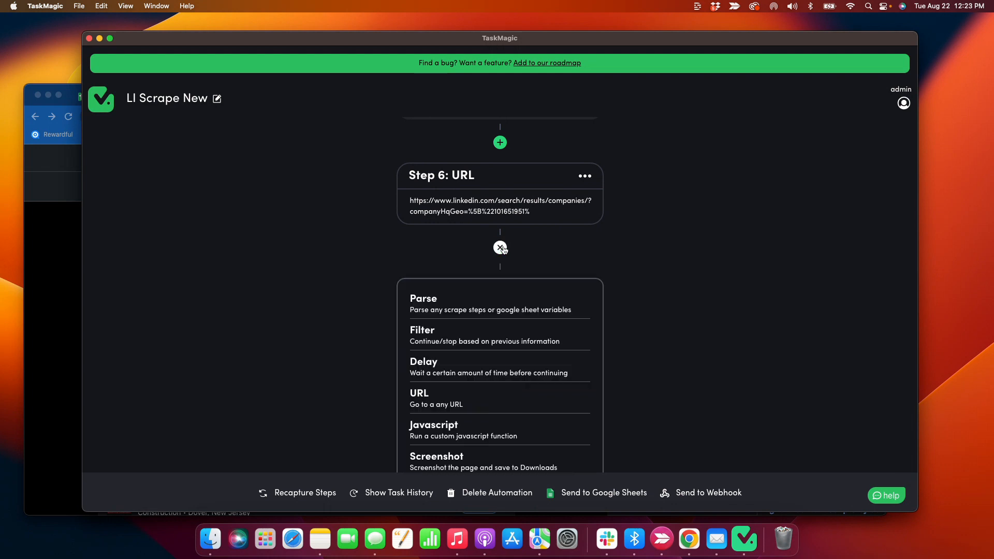
scroll(392, 238, down, 5)
click(458, 371)
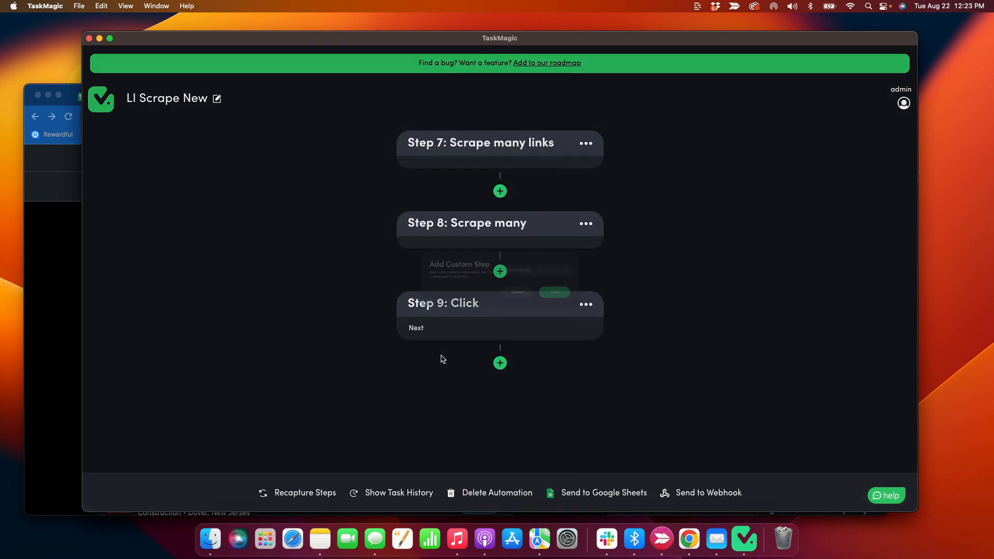
click(569, 268)
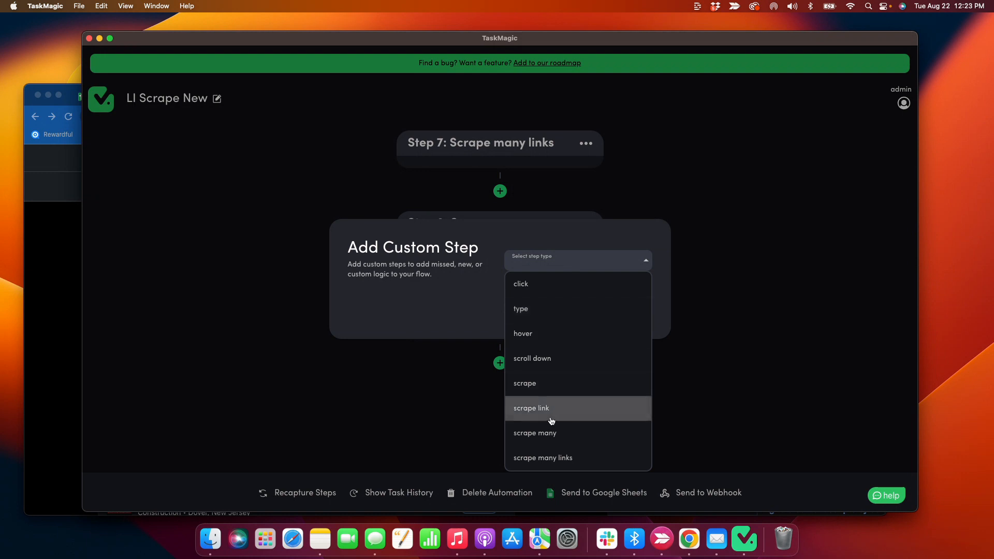
click(559, 357)
click(558, 277)
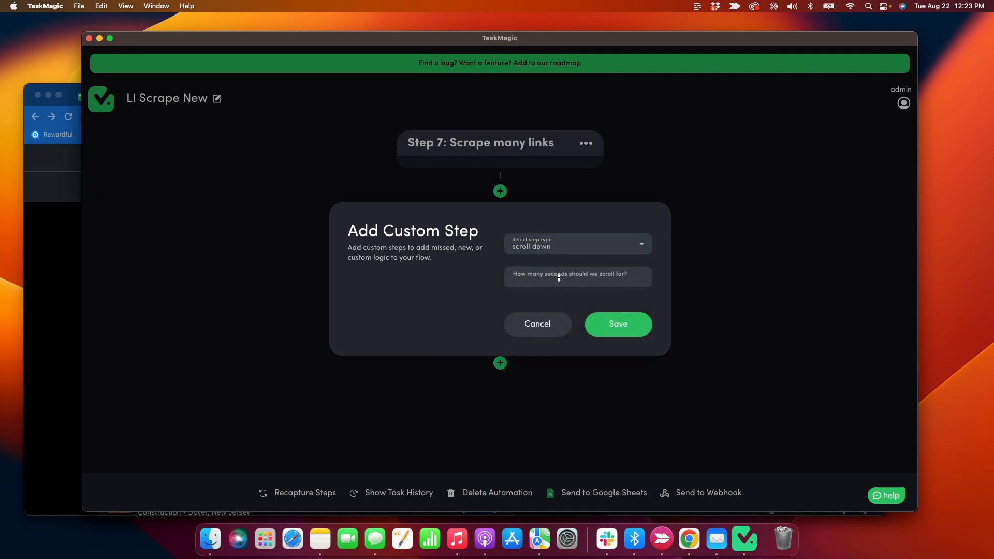
click(617, 330)
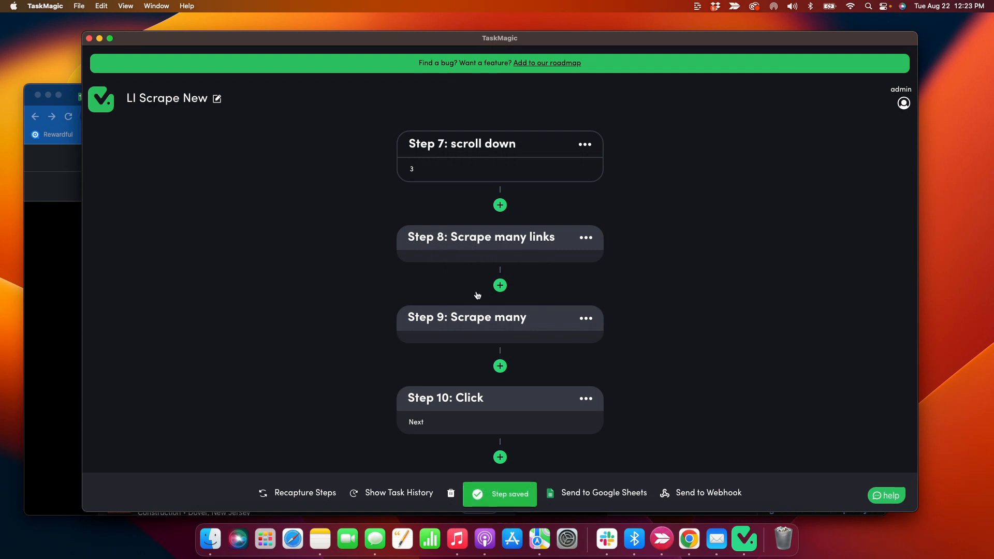
scroll(459, 369, down, 2)
scroll(424, 383, up, 3)
scroll(422, 381, down, 2)
scroll(422, 382, up, 10)
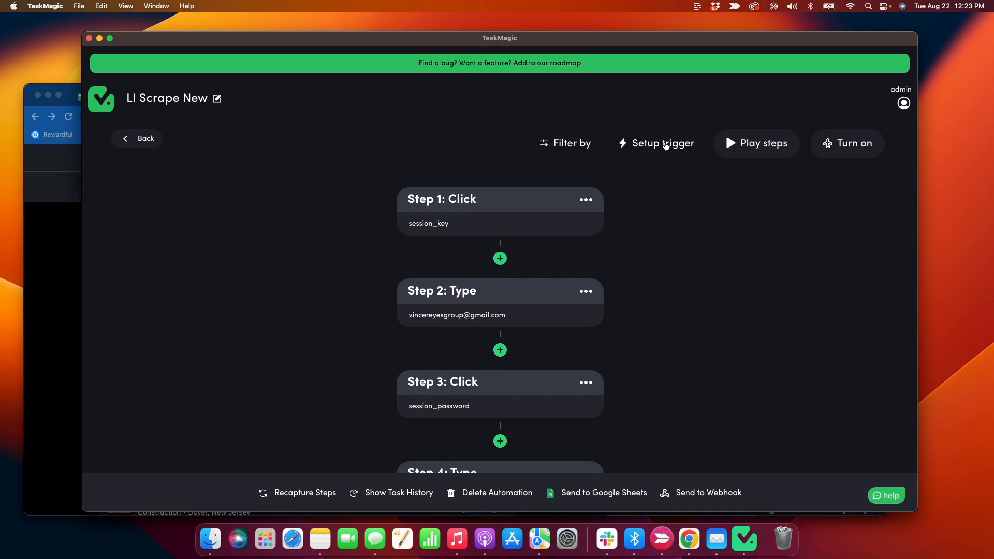
Set up a Loop trigger running 3 times, skipping Google Sheets data
click(666, 144)
click(528, 347)
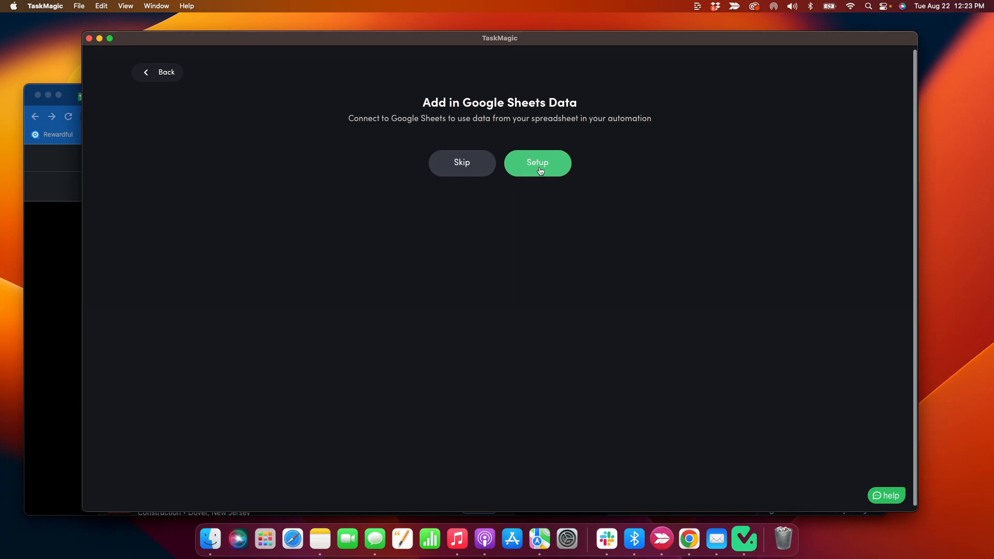
click(478, 162)
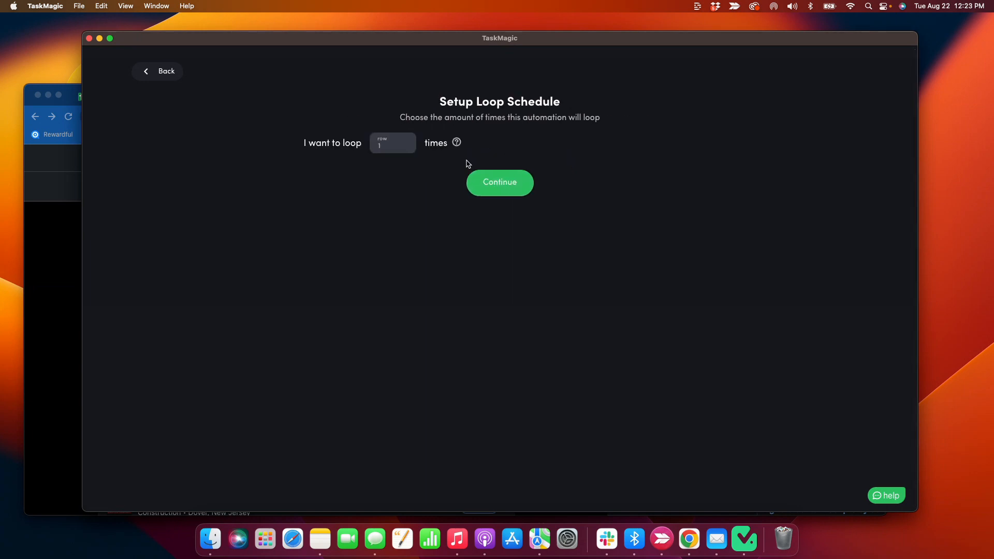
click(397, 144)
key(BackSpace)
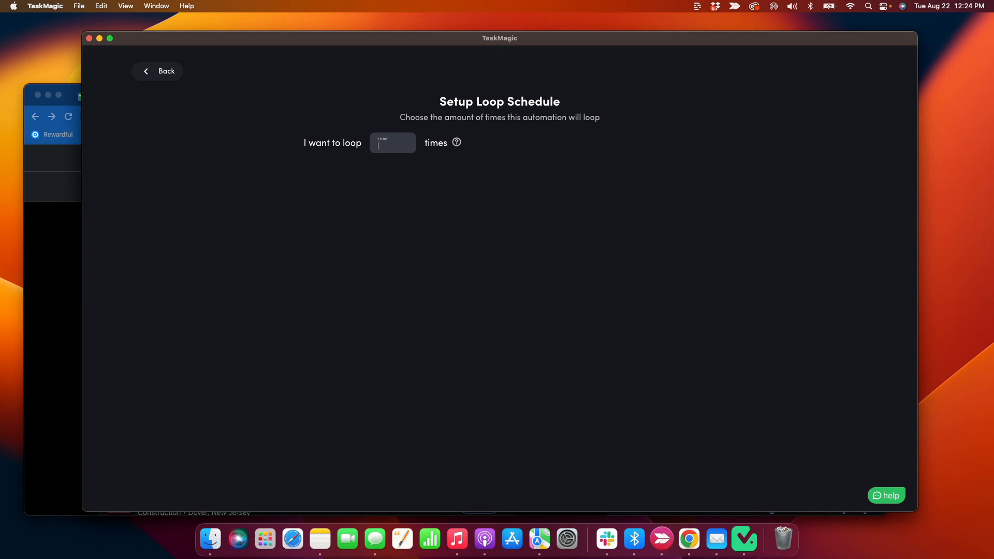
text(3)
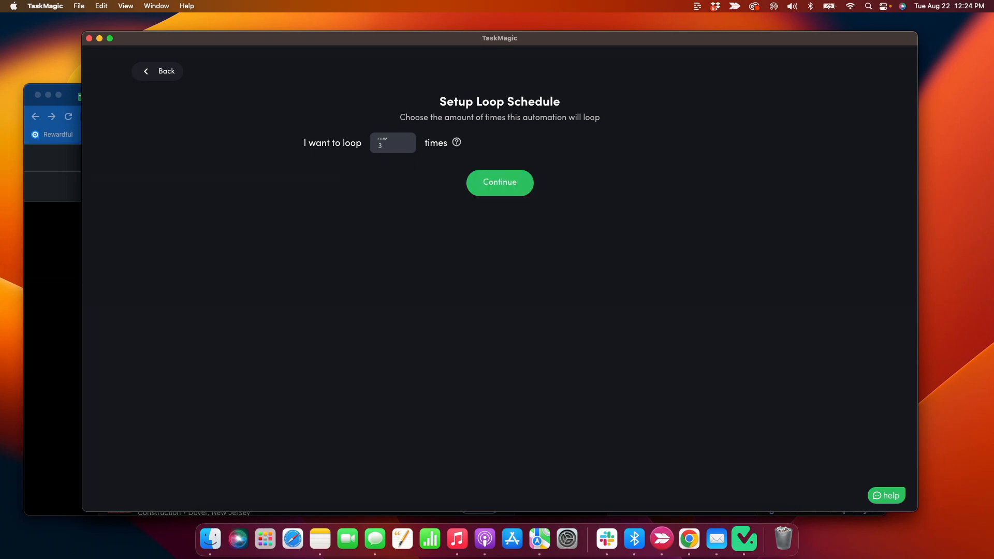
click(472, 193)
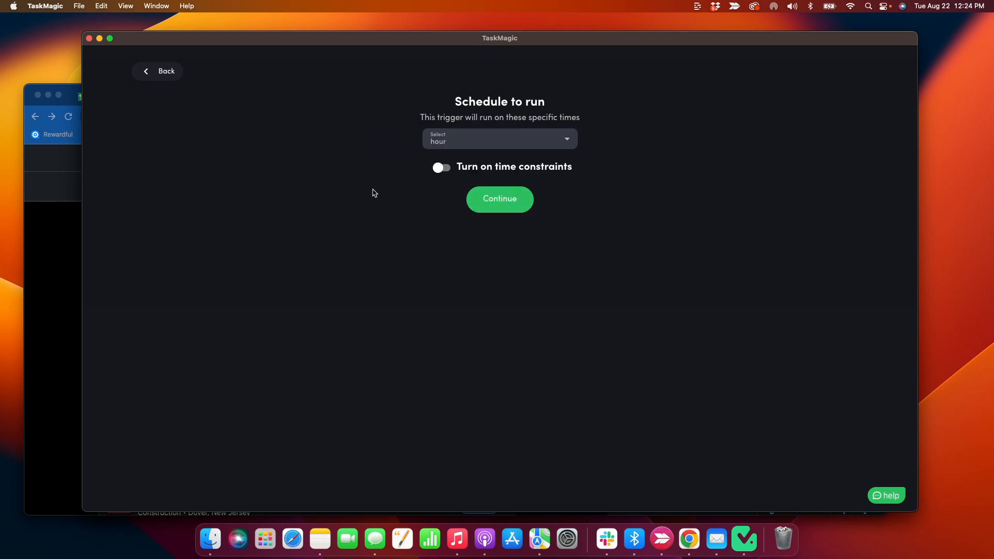
click(65, 237)
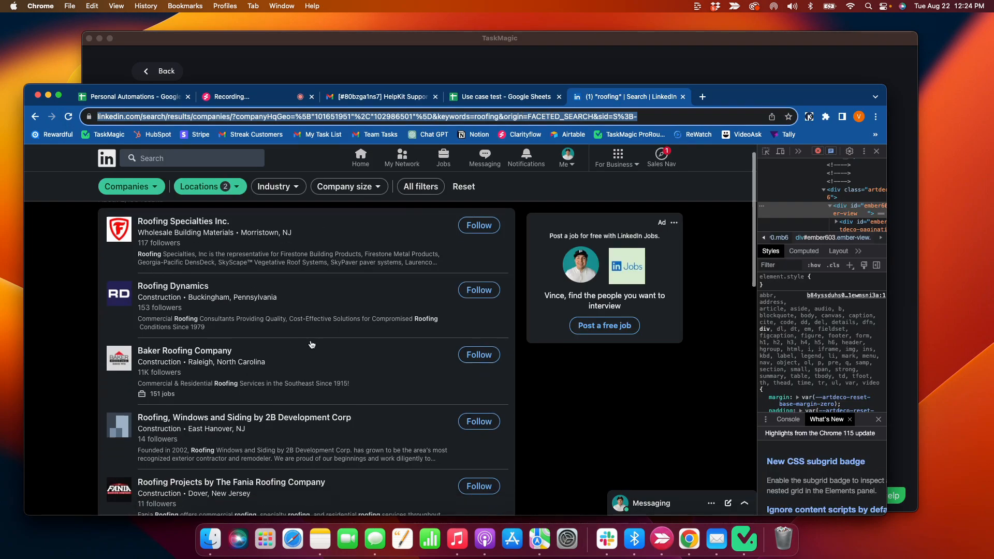
Page the LinkedIn roofing results through to page 3, then confirm TaskMagic's schedule page
scroll(176, 477, down, 3)
scroll(177, 477, down, 10)
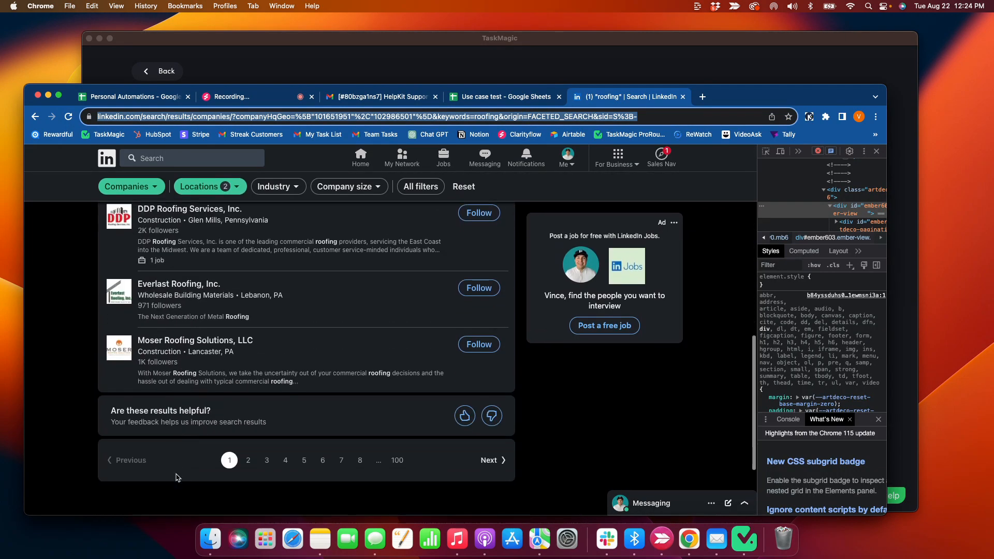
click(493, 340)
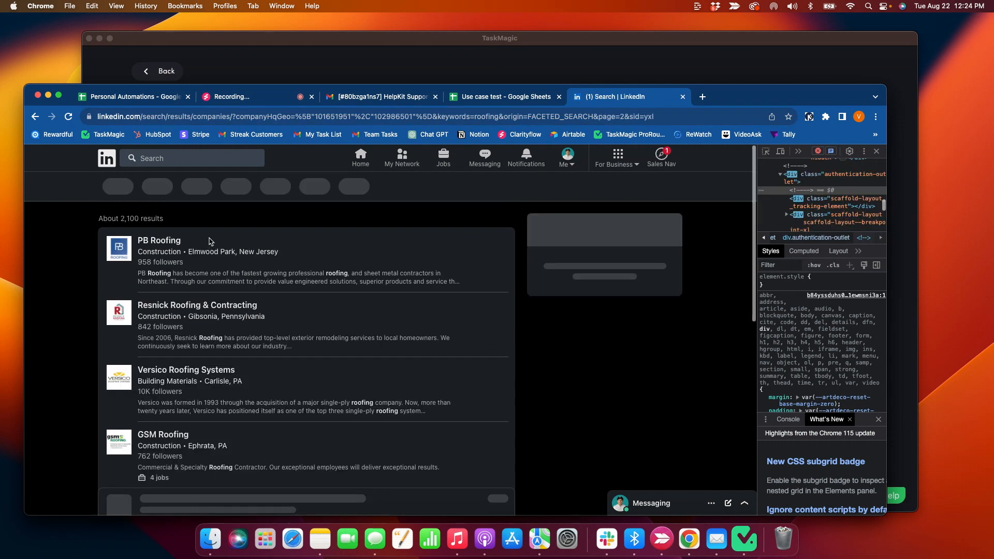
scroll(219, 353, down, 15)
scroll(217, 352, up, 1)
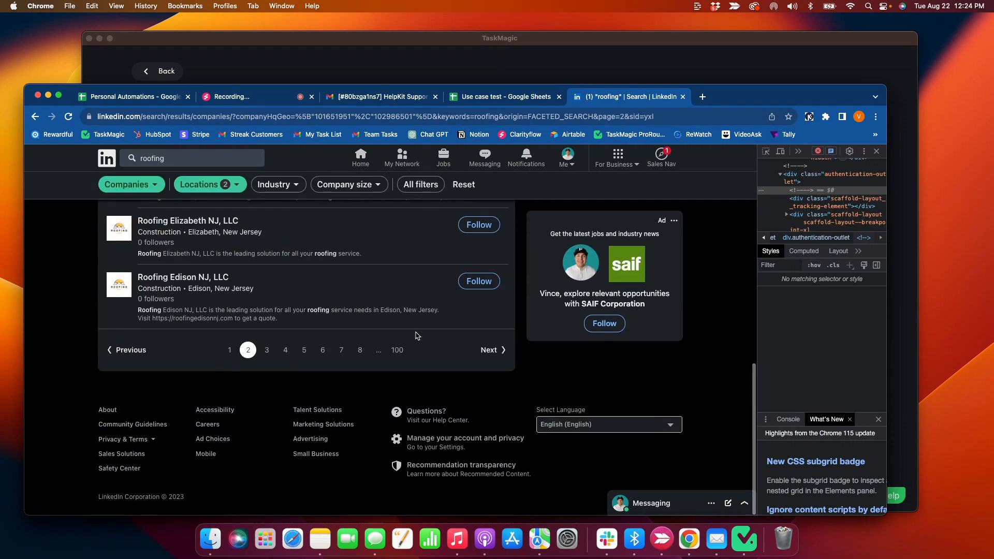
click(489, 350)
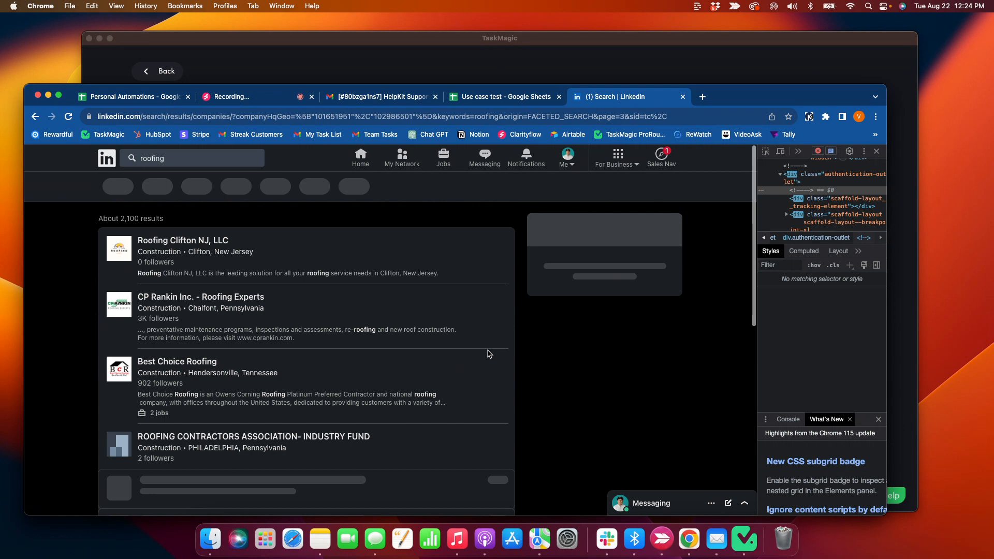
click(457, 63)
click(481, 200)
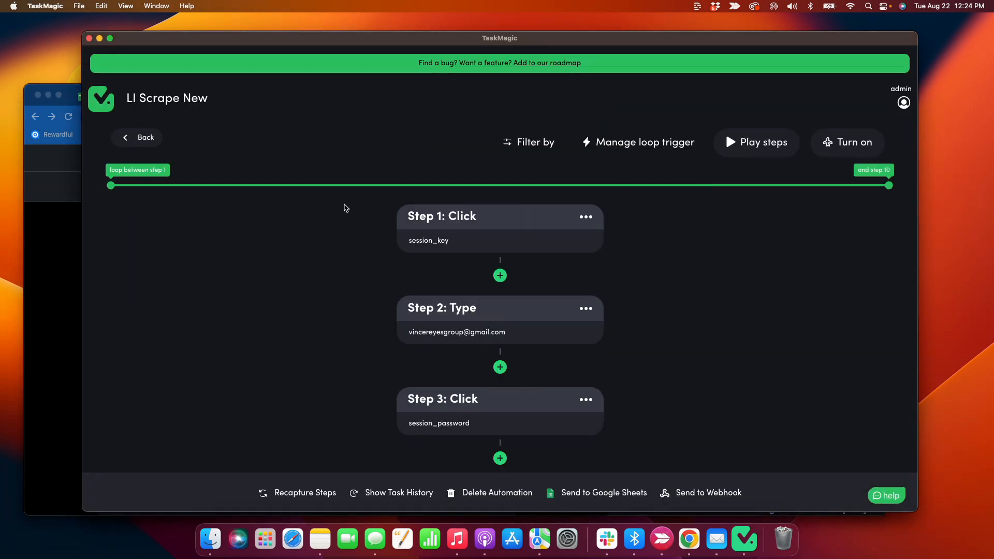
Insert a 0.05-minute Delay step right after the Step 6 URL visit
scroll(131, 215, down, 2)
scroll(131, 214, down, 5)
scroll(121, 204, up, 10)
drag(110, 185, 316, 193)
scroll(133, 188, down, 3)
scroll(135, 189, up, 3)
scroll(272, 184, down, 1)
scroll(275, 189, down, 10)
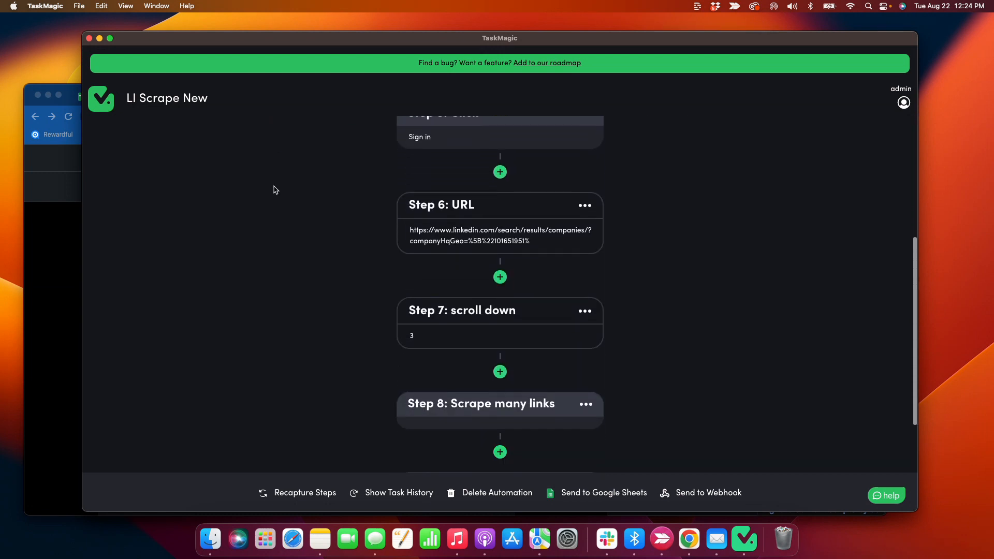
scroll(274, 189, down, 3)
scroll(274, 189, up, 5)
scroll(275, 190, down, 2)
scroll(274, 189, down, 3)
scroll(274, 189, up, 2)
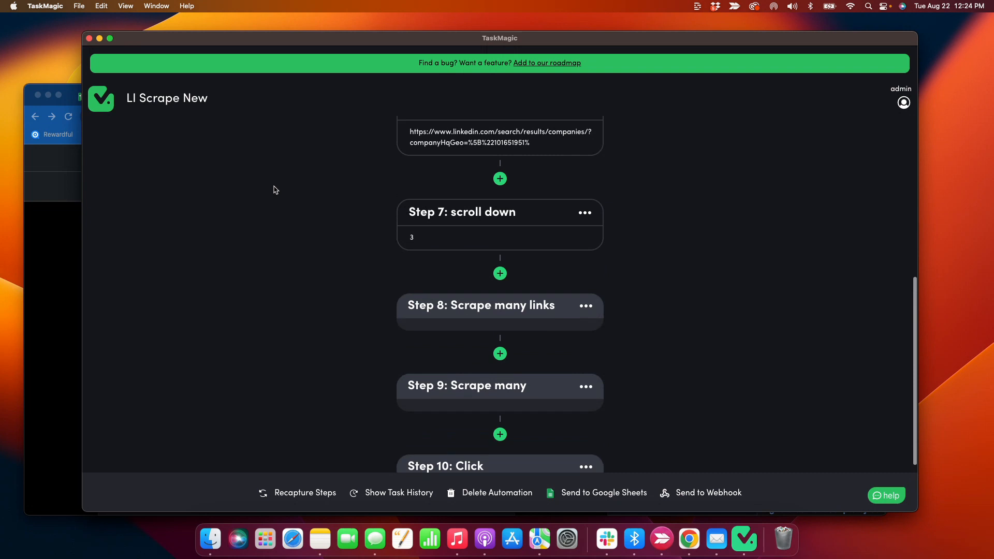
click(503, 185)
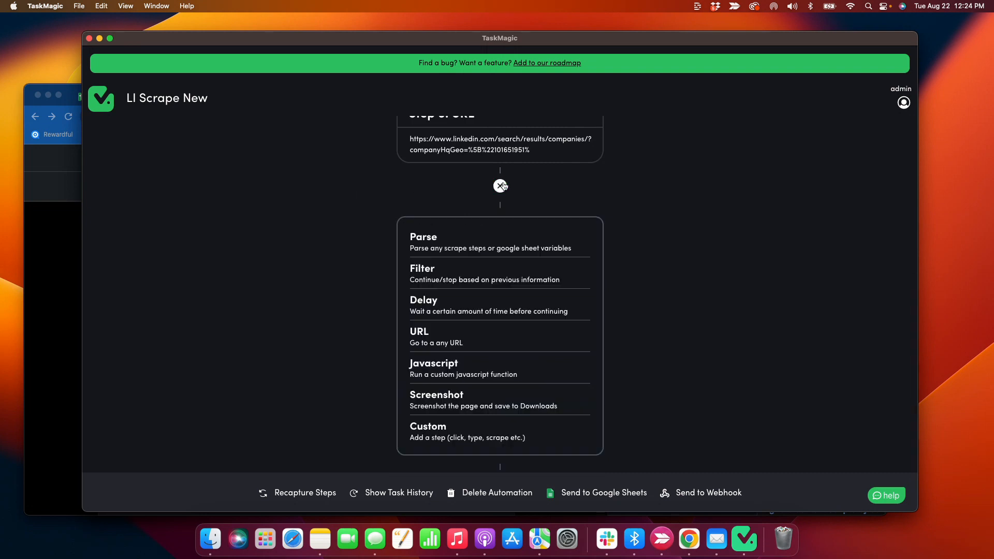
scroll(423, 287, down, 2)
click(444, 269)
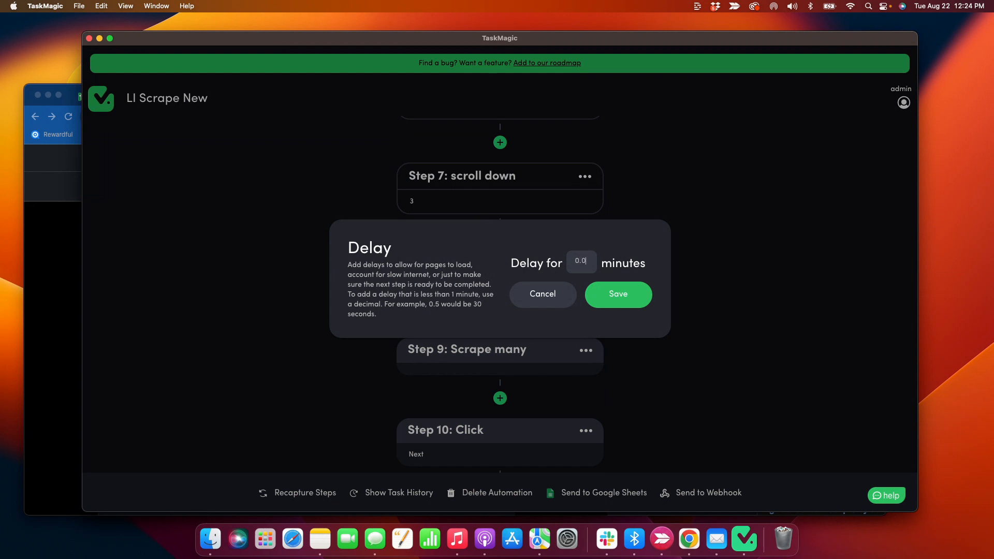
click(618, 295)
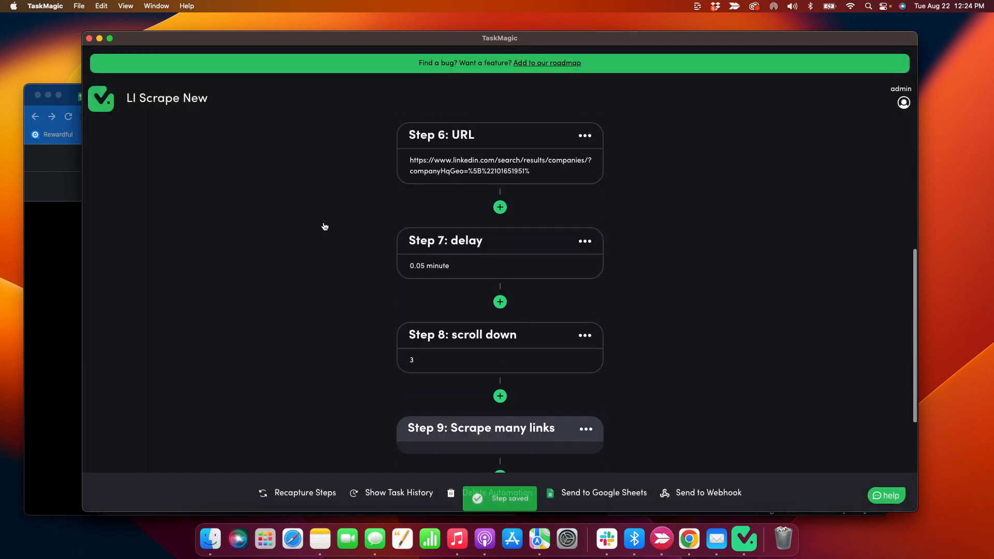
Drag the loop handles so the loop spans step 7 to step 11
scroll(303, 242, up, 10)
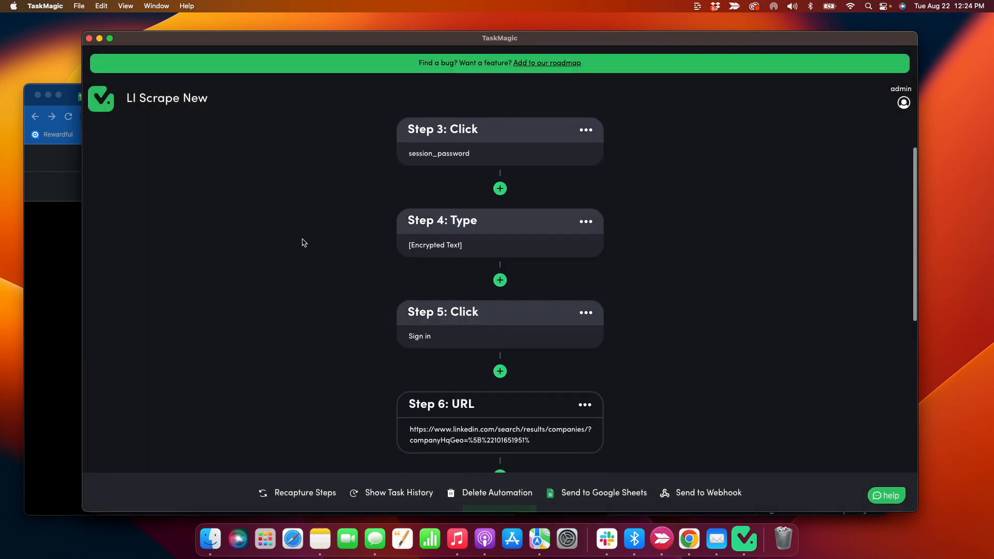
drag(268, 185, 612, 187)
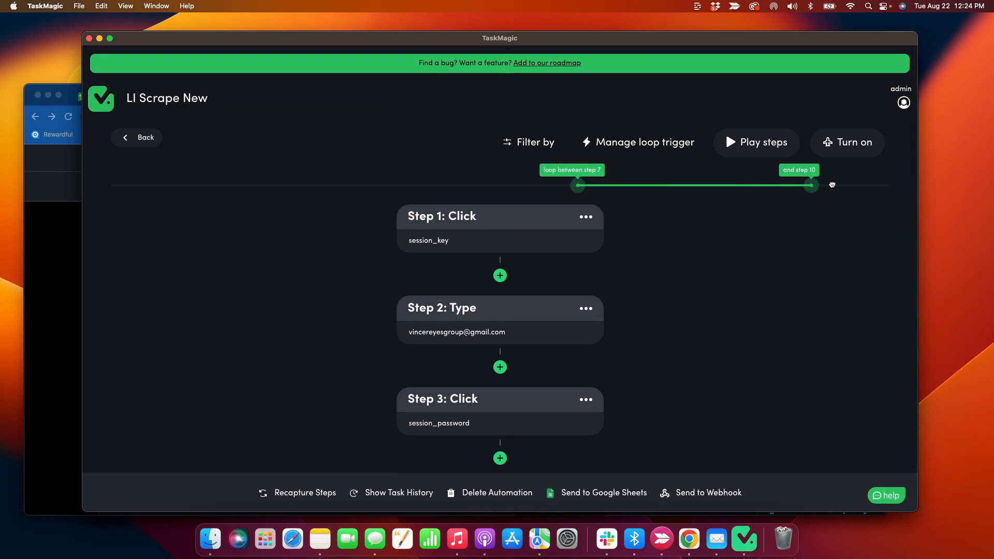
drag(811, 185, 889, 186)
scroll(645, 244, down, 1)
scroll(645, 245, down, 15)
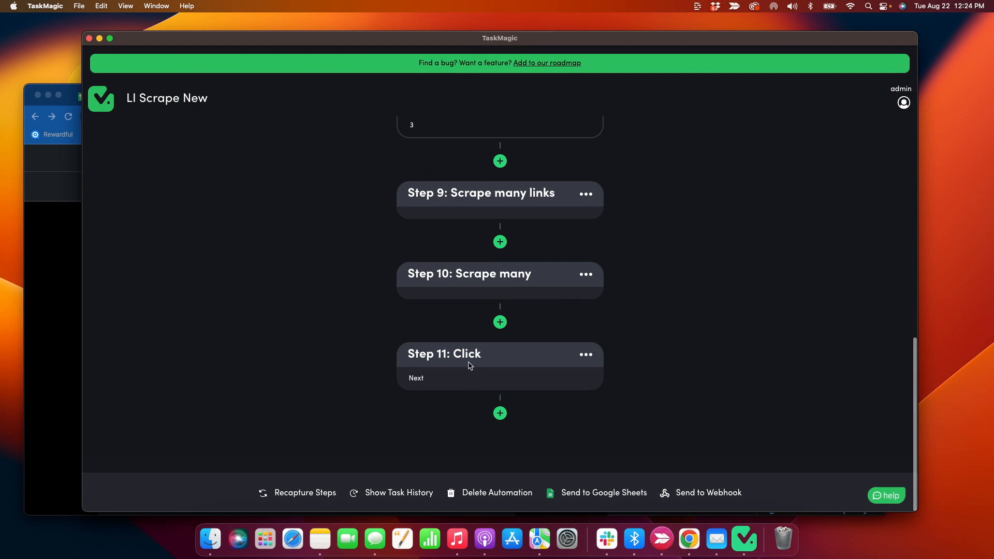
scroll(464, 367, up, 4)
scroll(464, 367, down, 2)
scroll(419, 173, up, 1)
scroll(419, 165, down, 1)
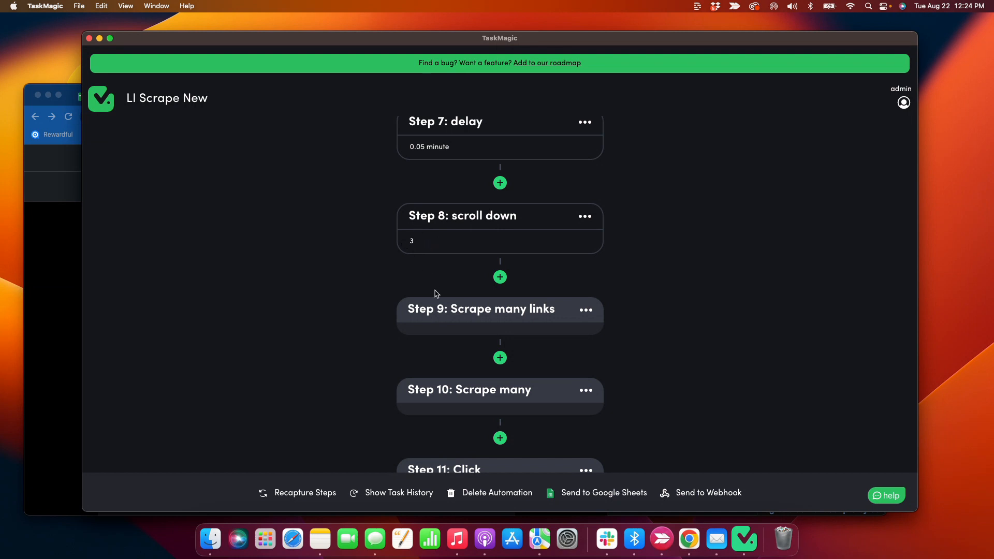
scroll(428, 284, down, 2)
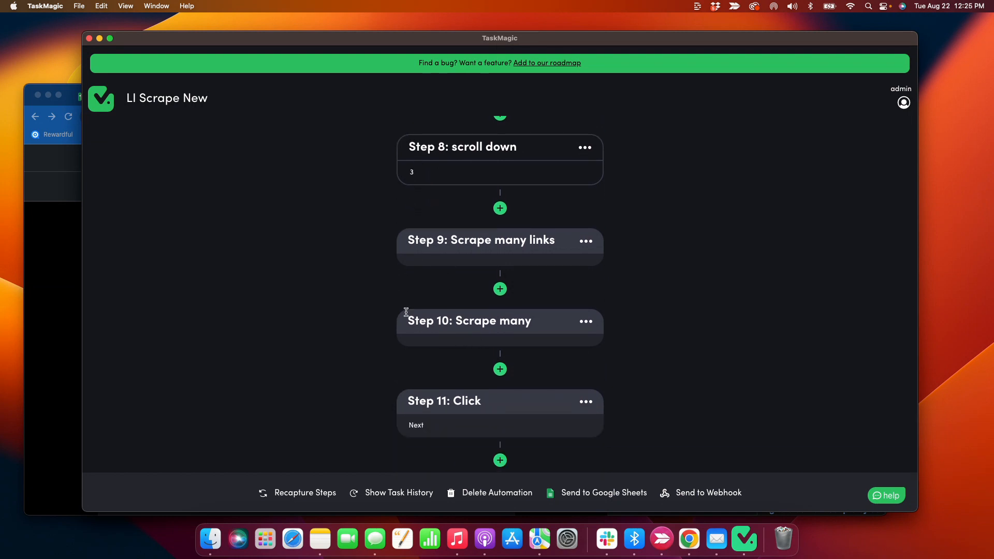
scroll(481, 359, down, 1)
scroll(472, 348, up, 15)
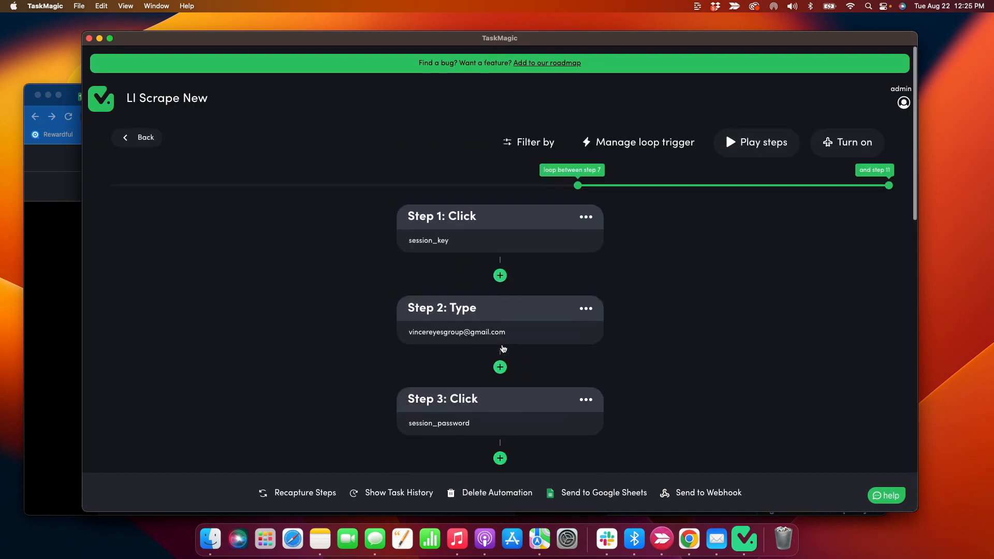
Re-save the loop trigger settings and start a run of LI Scrape New
click(626, 185)
click(628, 187)
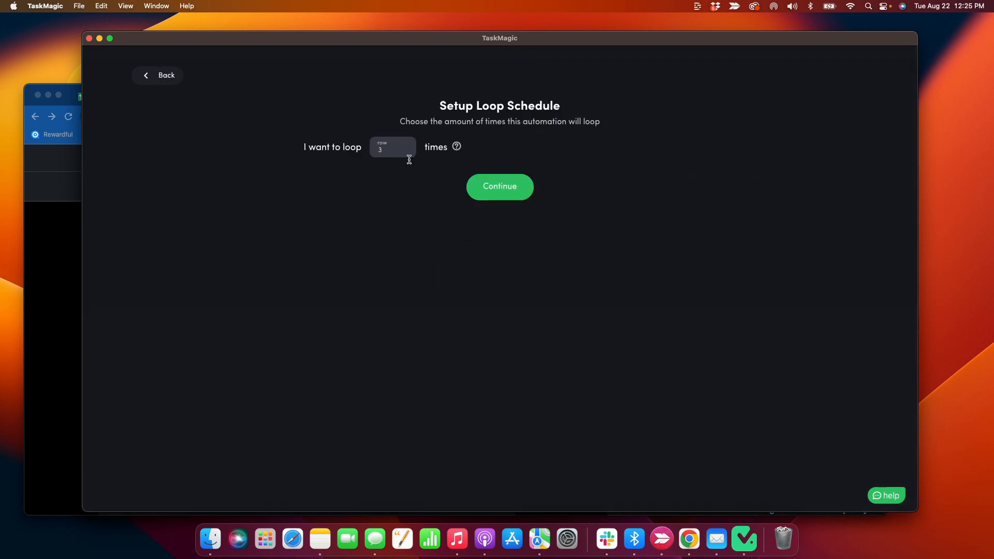
click(499, 186)
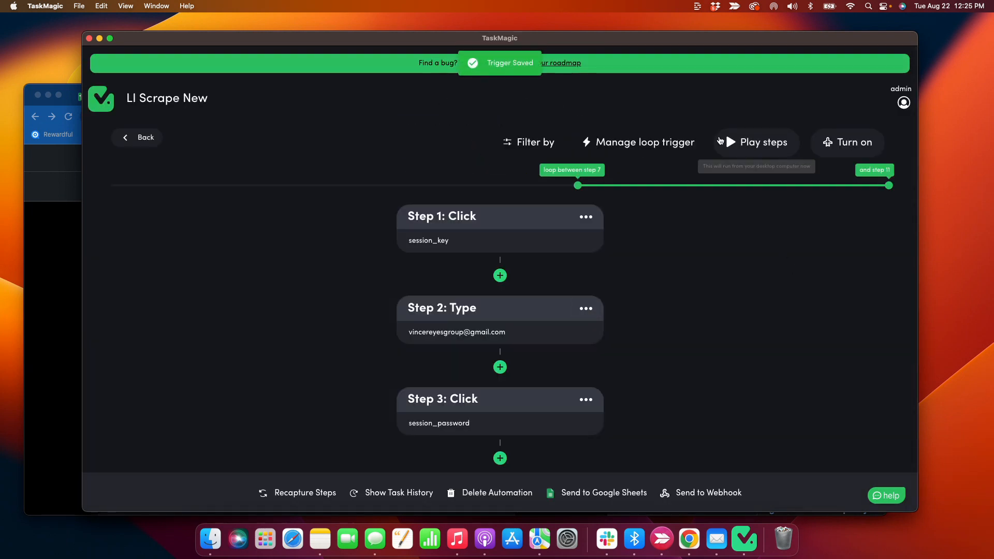
click(720, 140)
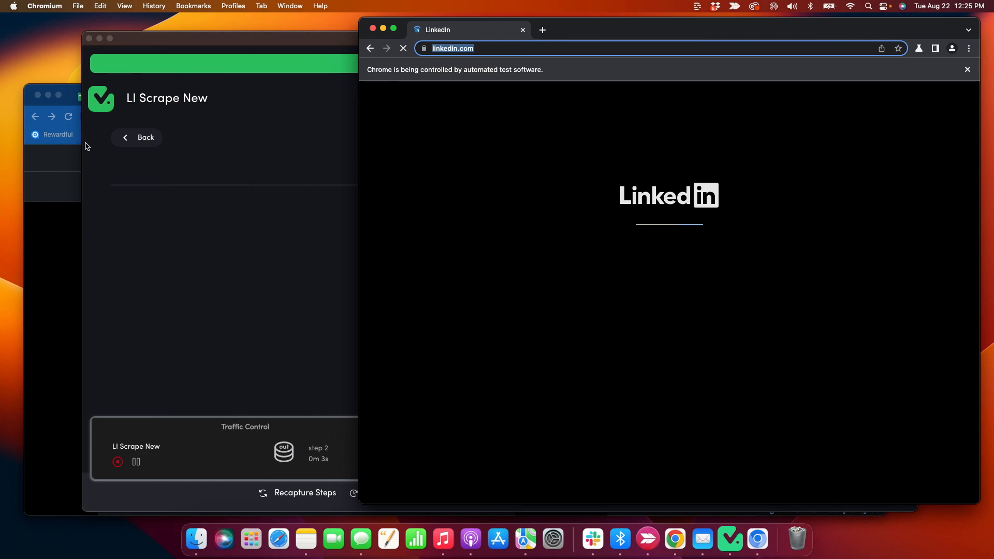
Check the empty Use case test sheet, hide the automation browser, and stop the run
click(61, 186)
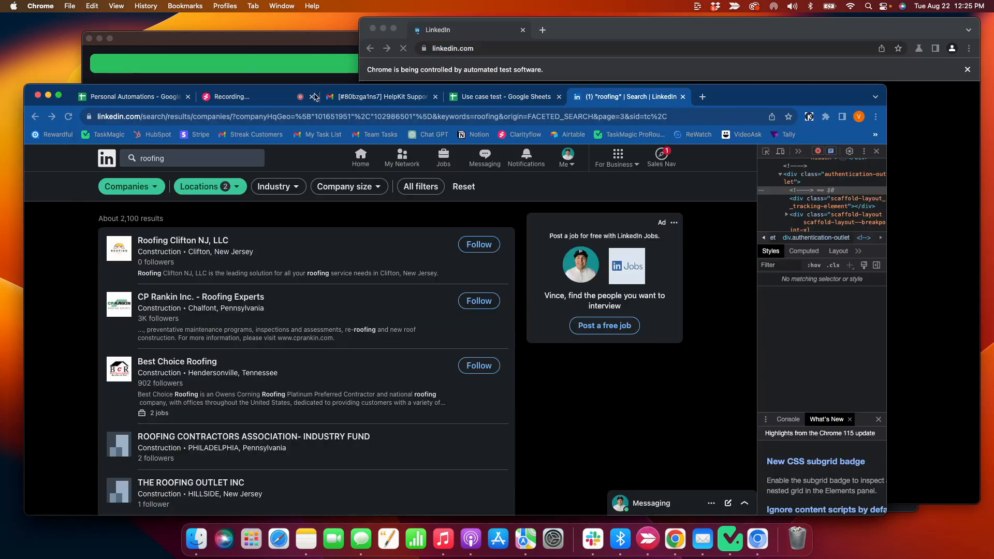
click(470, 97)
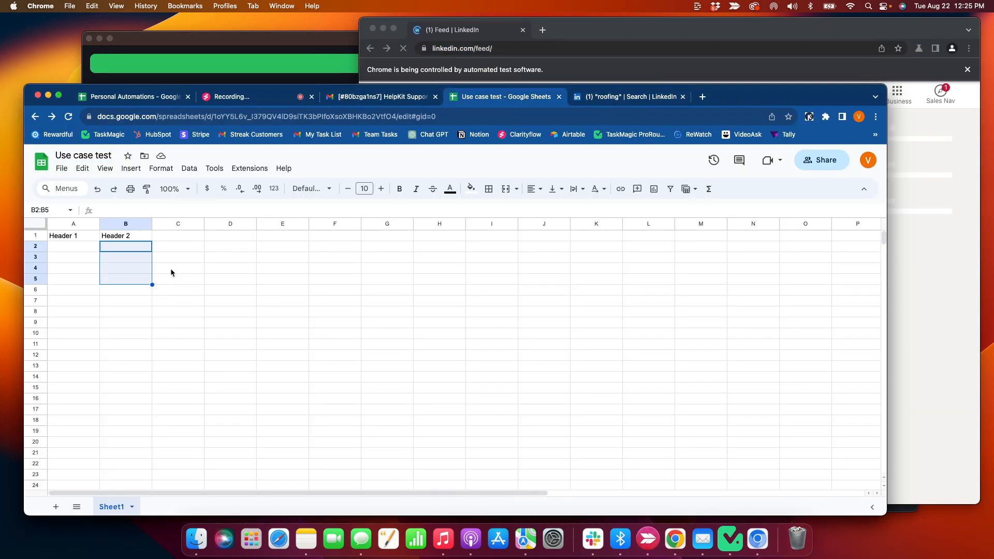
click(170, 269)
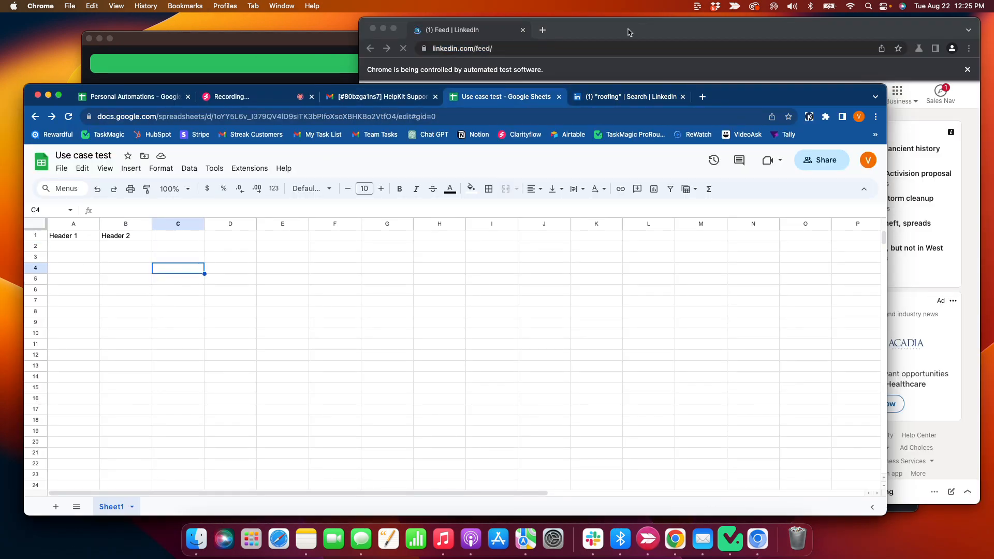
right_click(757, 539)
click(761, 505)
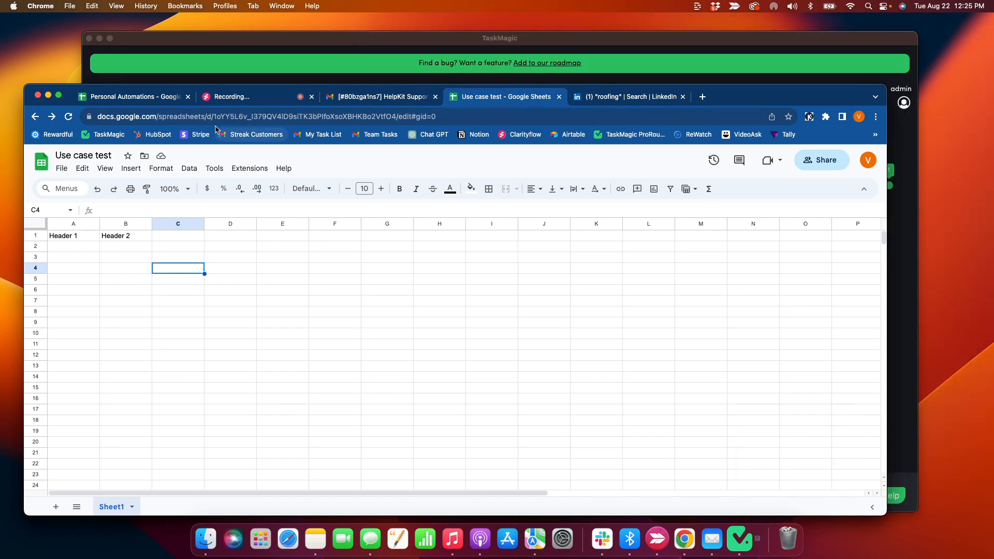
click(286, 76)
scroll(335, 266, down, 5)
click(118, 462)
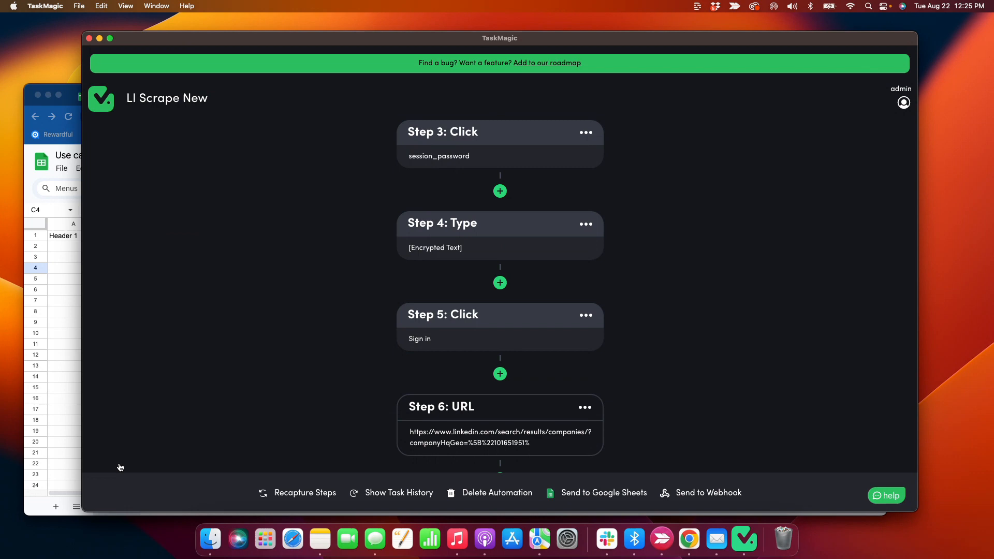
Start the Google Sheets export and paste in the Use case test spreadsheet's URL
scroll(440, 409, down, 10)
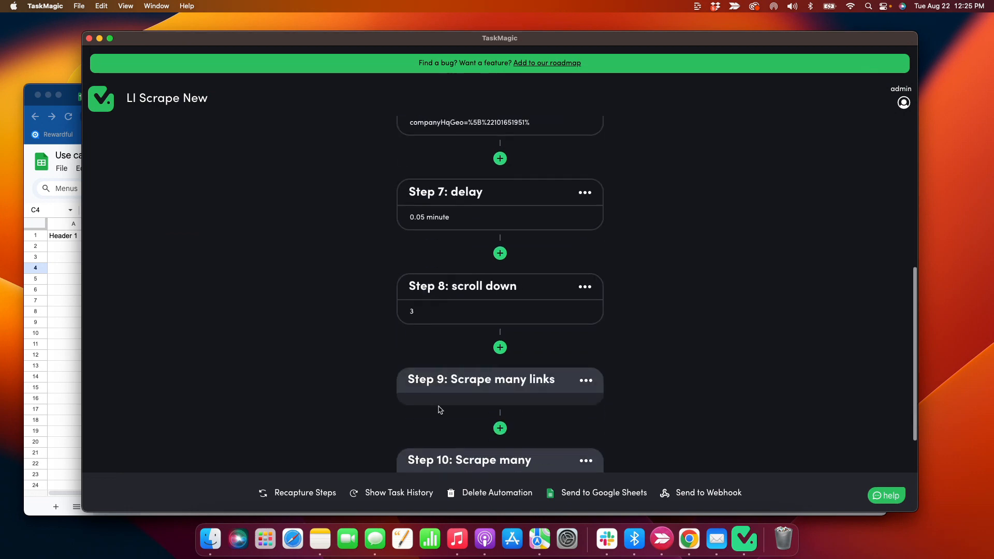
click(589, 497)
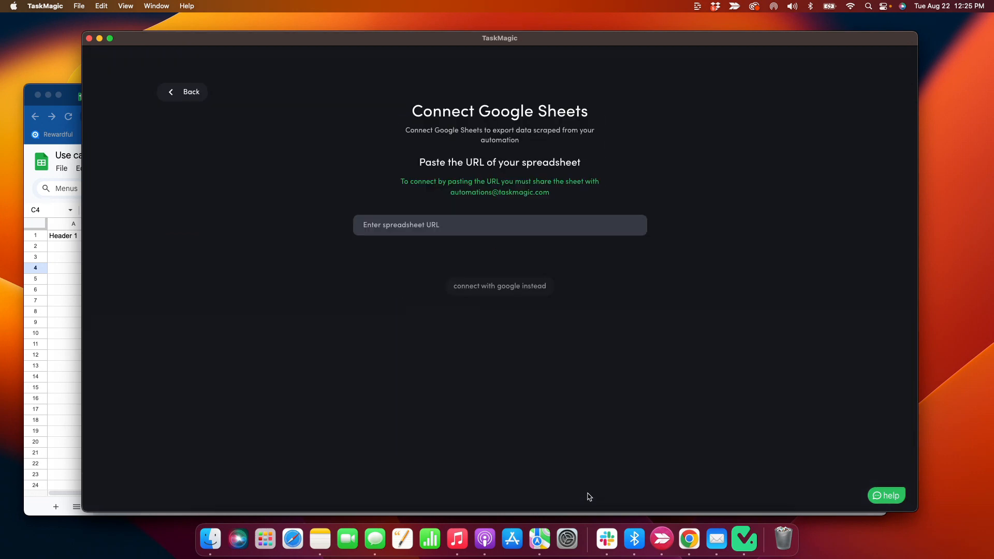
click(67, 269)
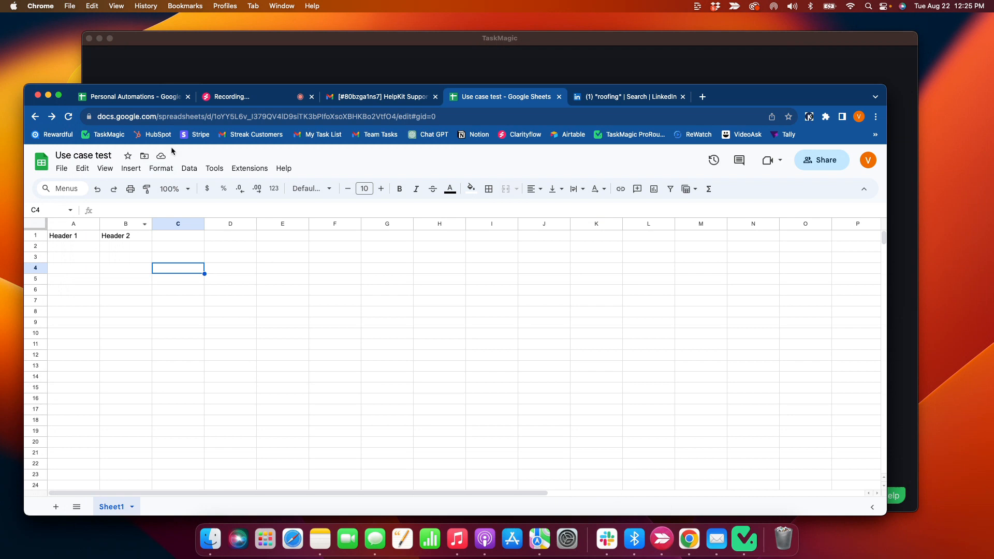
click(175, 114)
key(super+c)
click(278, 67)
click(433, 229)
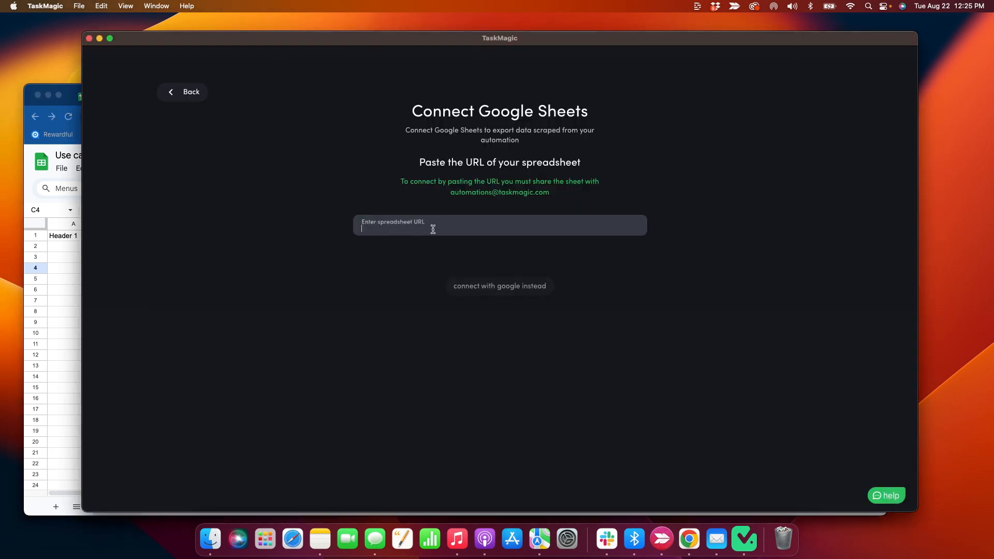
key(super+v)
Choose Sheet1 and accept Header 1 and Header 2 mapped to steps 9 and 10
click(450, 257)
click(409, 274)
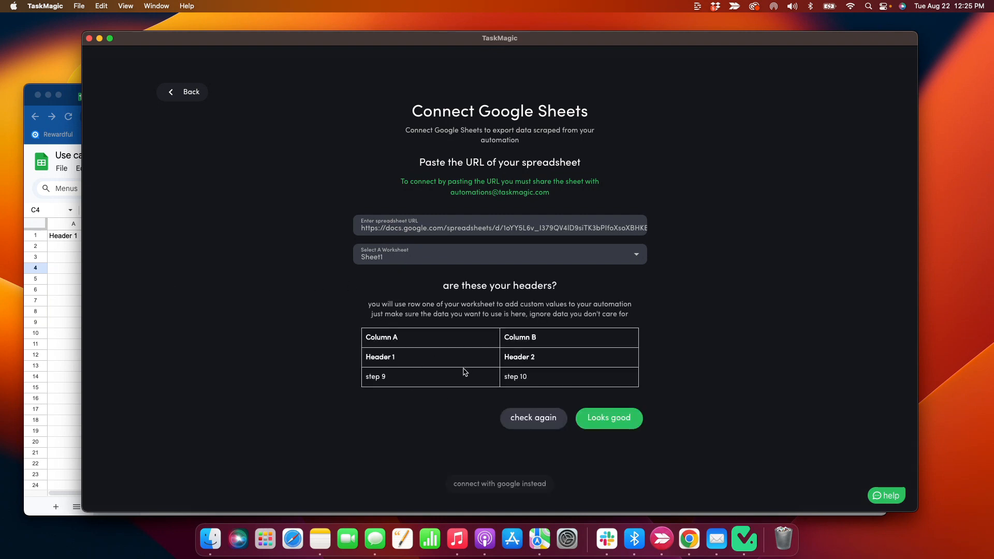
click(73, 306)
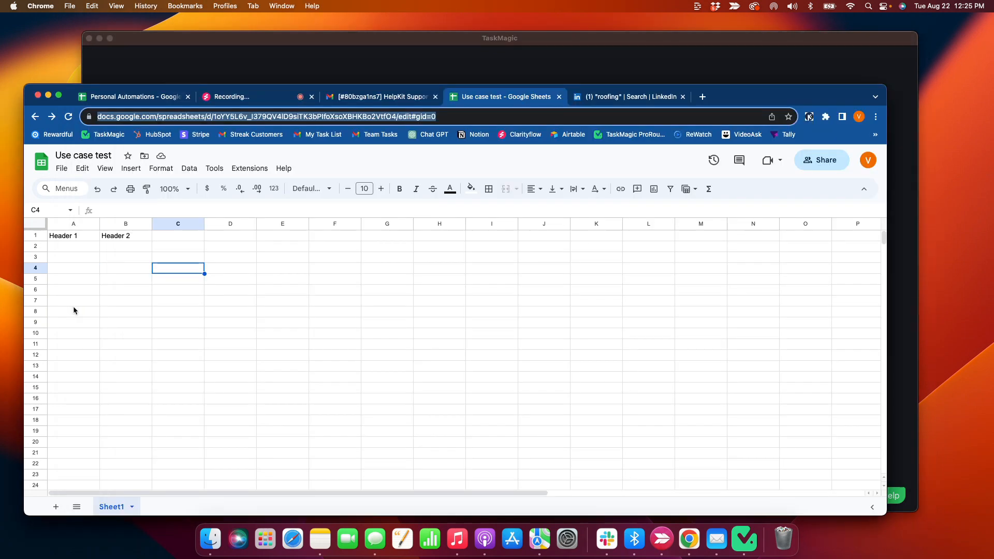
click(289, 68)
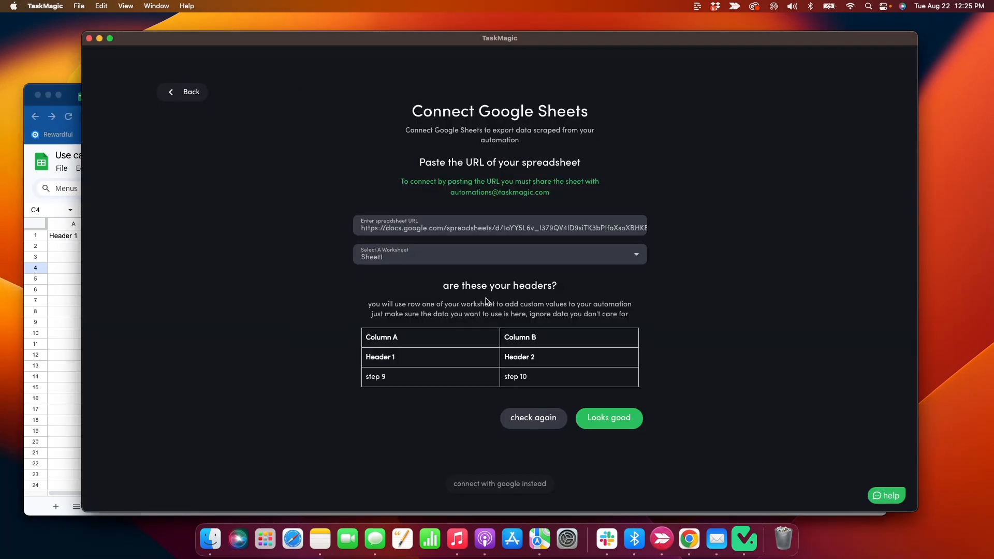
click(609, 418)
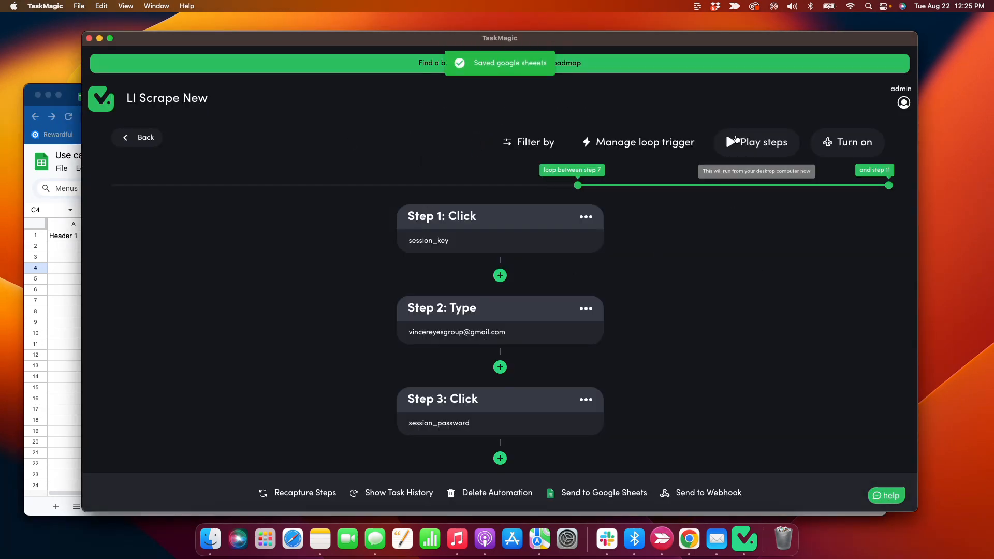
Run LI Scrape New and place its automated Chromium window on the right half of the screen
click(735, 141)
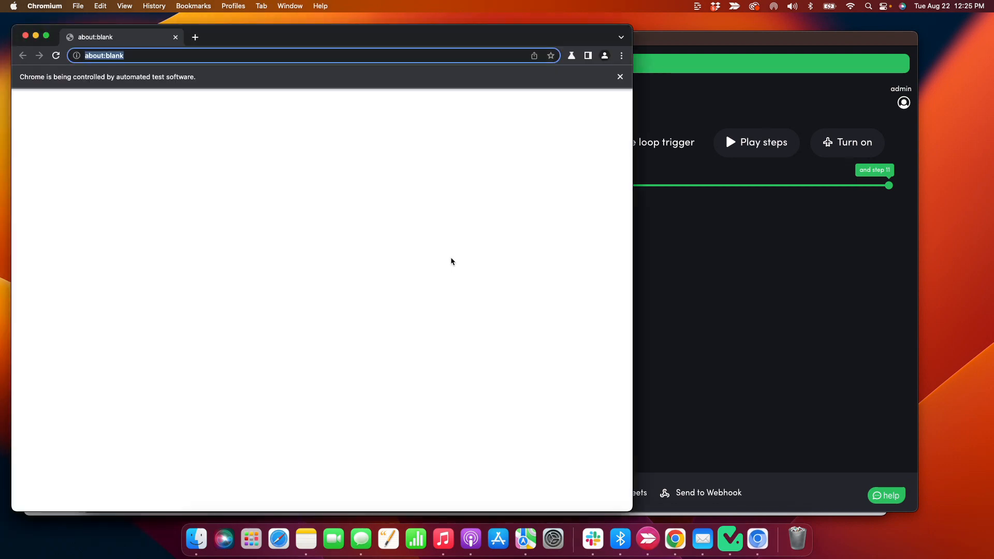
drag(246, 42, 601, 36)
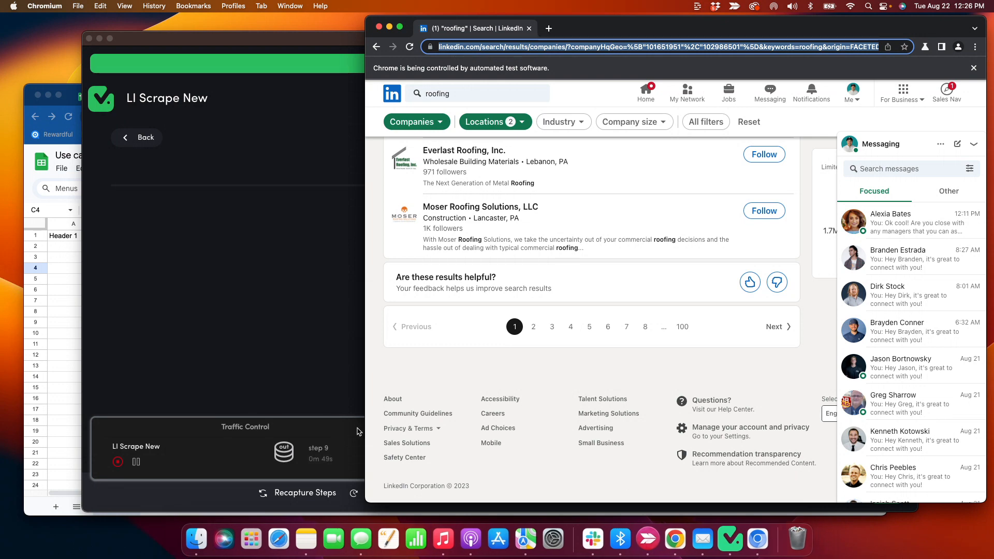
Check the TaskMagic step list, then watch the automation browser until both loops complete
click(289, 385)
scroll(300, 383, down, 15)
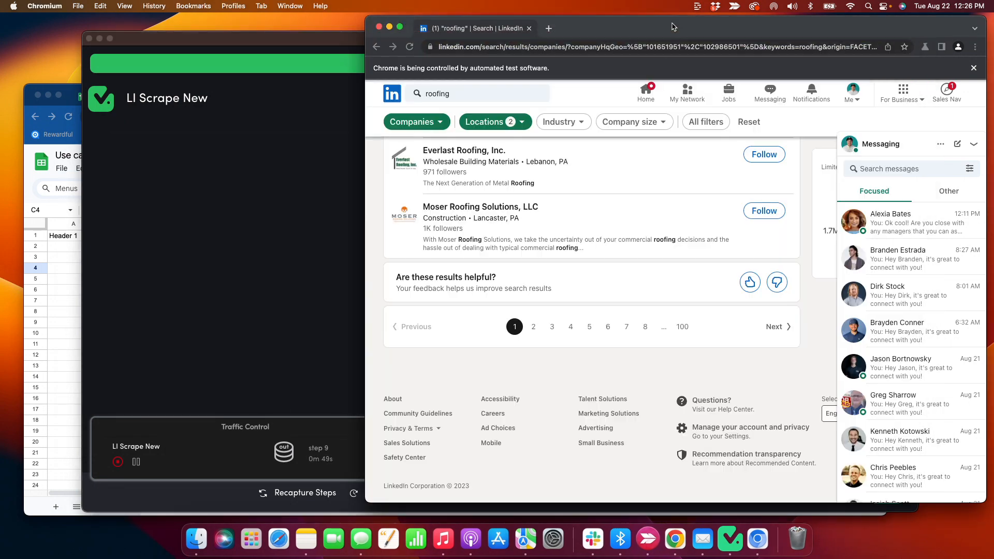
click(672, 24)
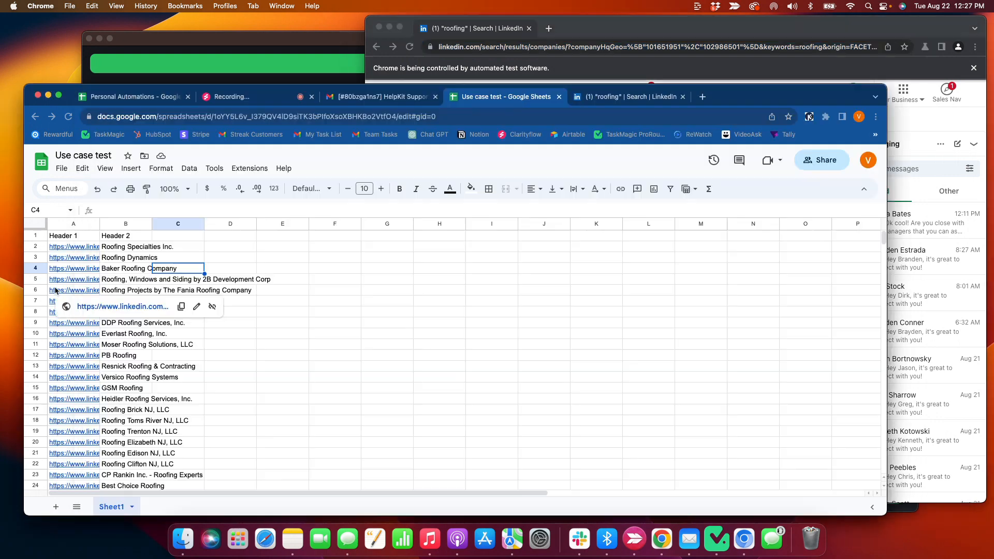
Scroll through the scraped links and company names in the Use case test sheet
click(55, 291)
scroll(55, 291, down, 5)
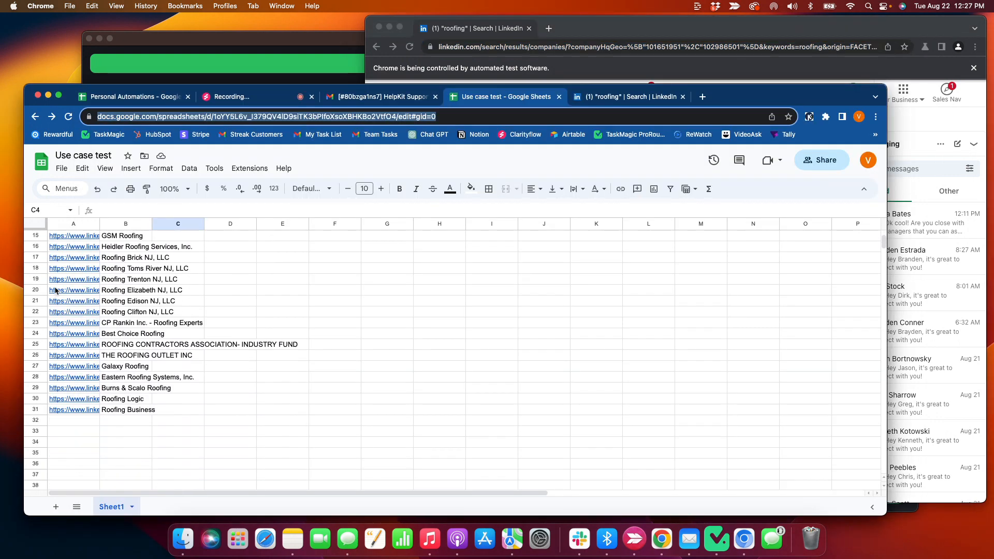
scroll(55, 291, up, 5)
Compare them with the LinkedIn roofing results from page 1, then go back to TaskMagic
drag(641, 33, 632, 35)
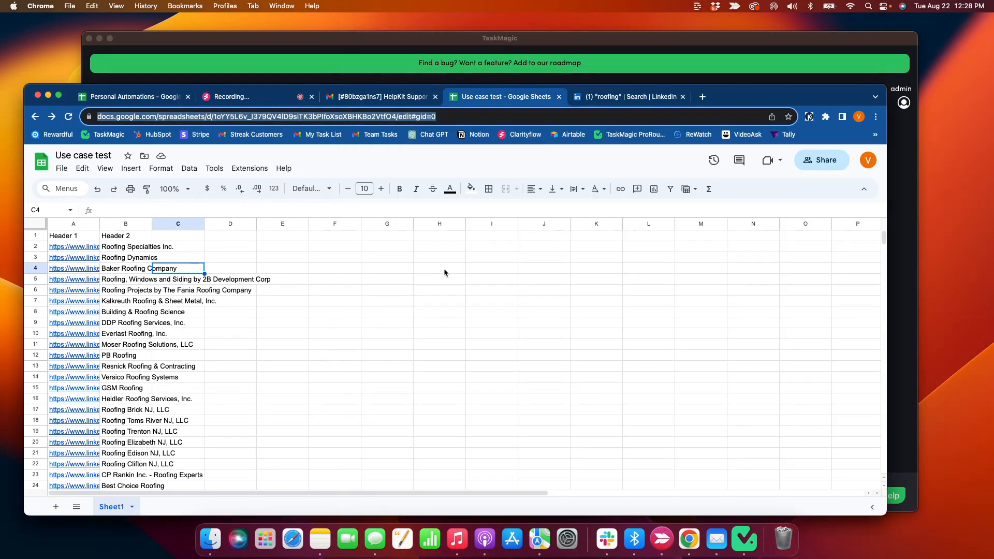
click(618, 99)
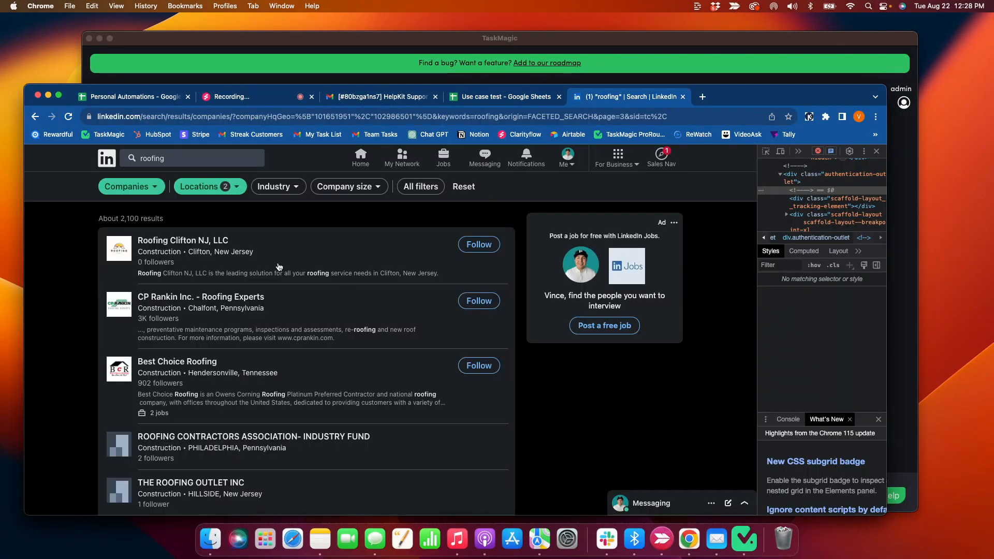
scroll(176, 274, down, 10)
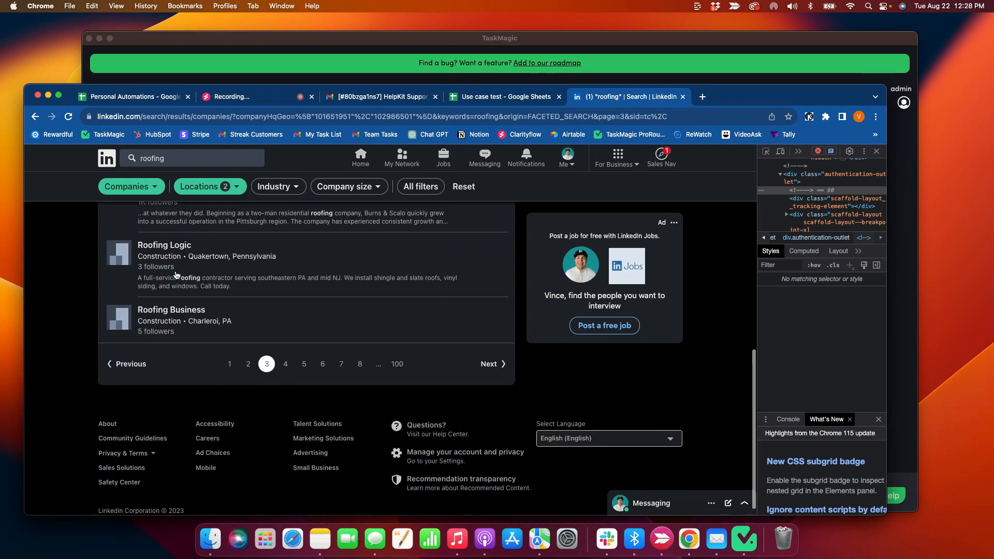
click(229, 356)
scroll(202, 357, down, 10)
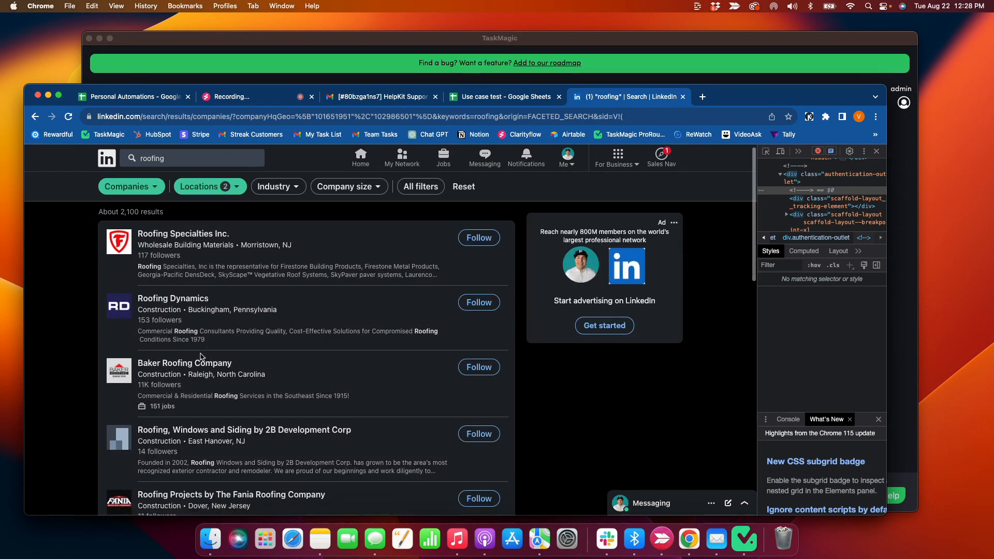
click(349, 50)
scroll(363, 246, up, 15)
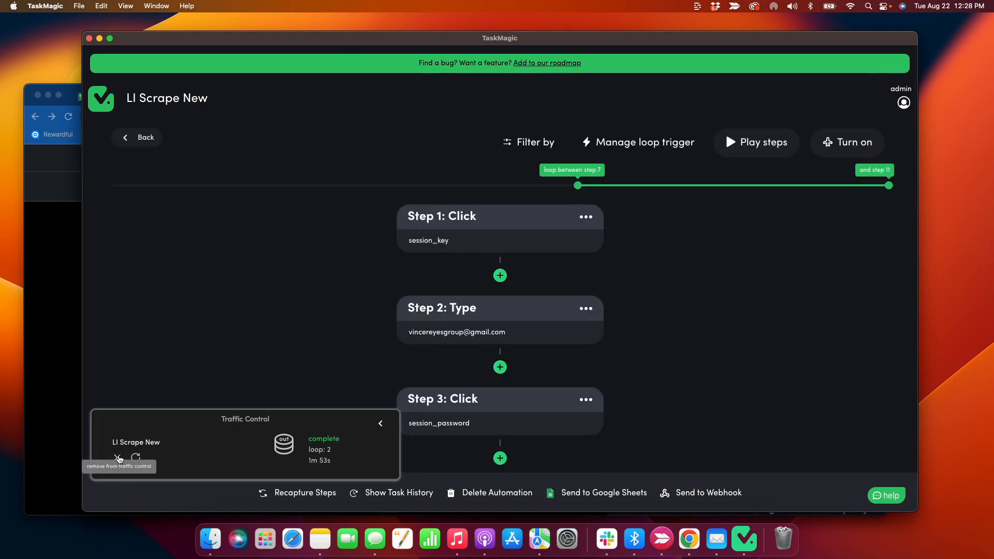
Set the loop trigger to repeat 100 times, then bring up the screen-recording page in Chrome
click(123, 454)
click(624, 145)
click(522, 184)
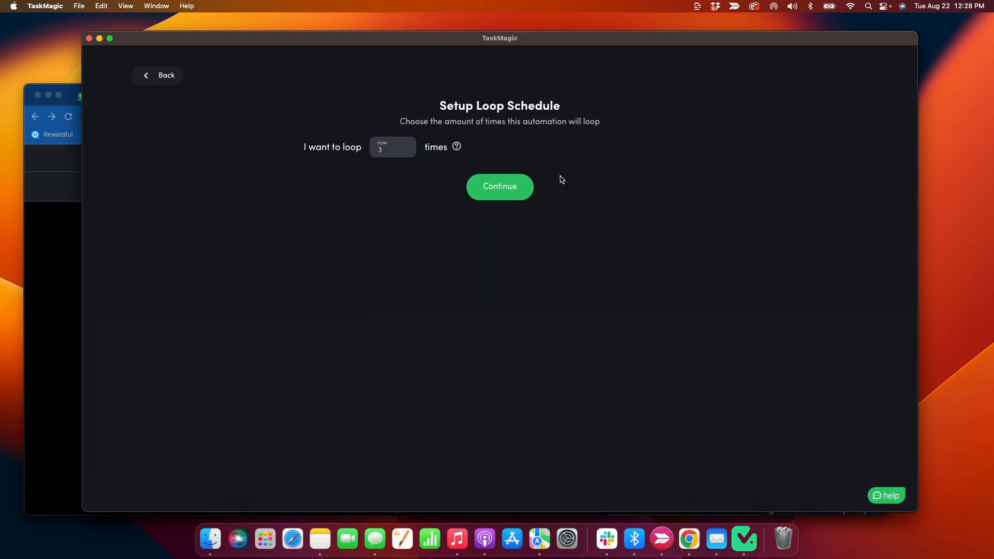
click(394, 151)
text(100)
click(77, 213)
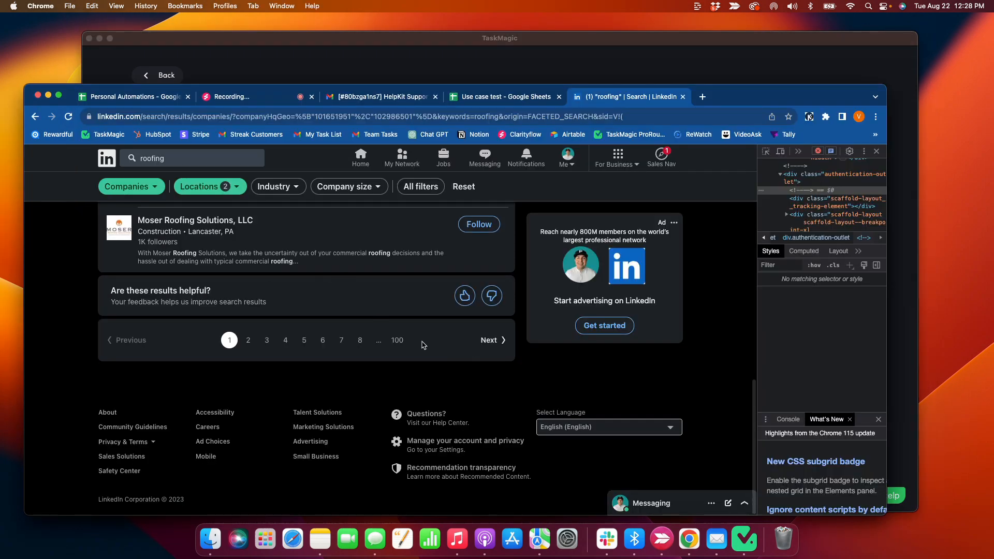
click(652, 67)
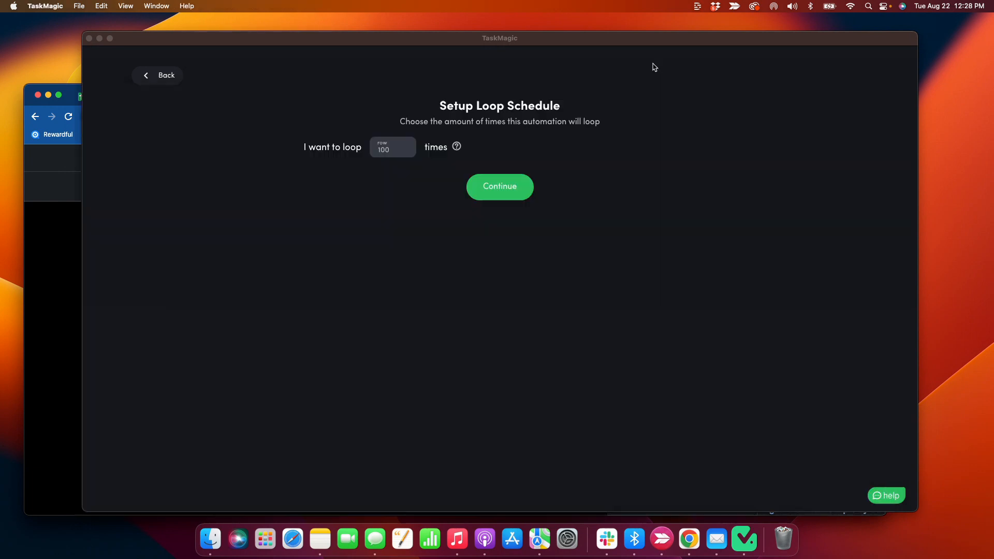
click(487, 187)
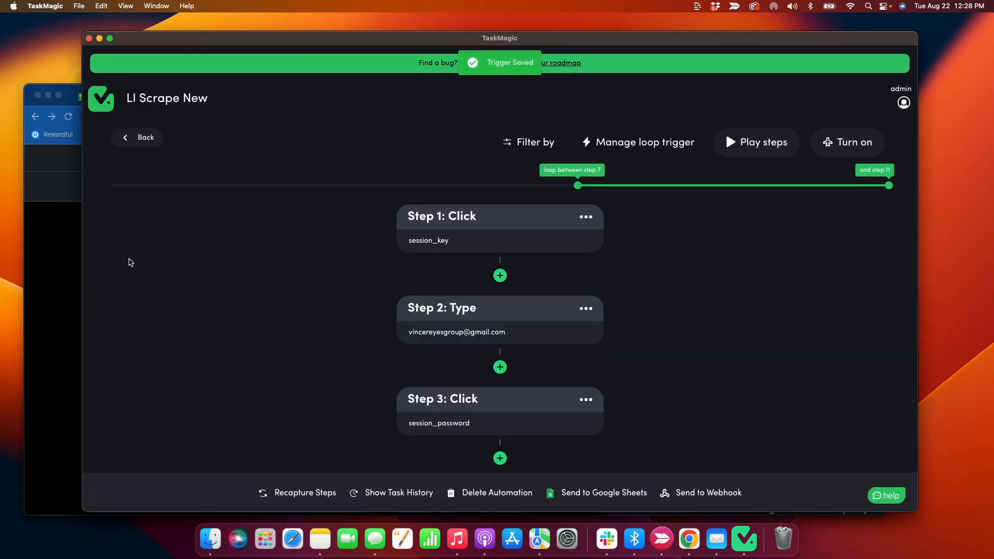
click(65, 256)
click(243, 96)
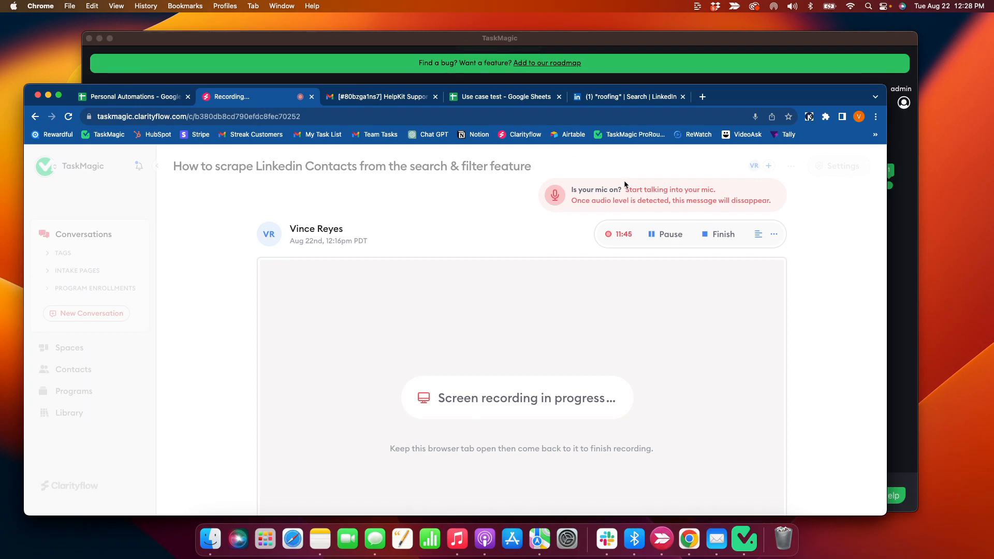